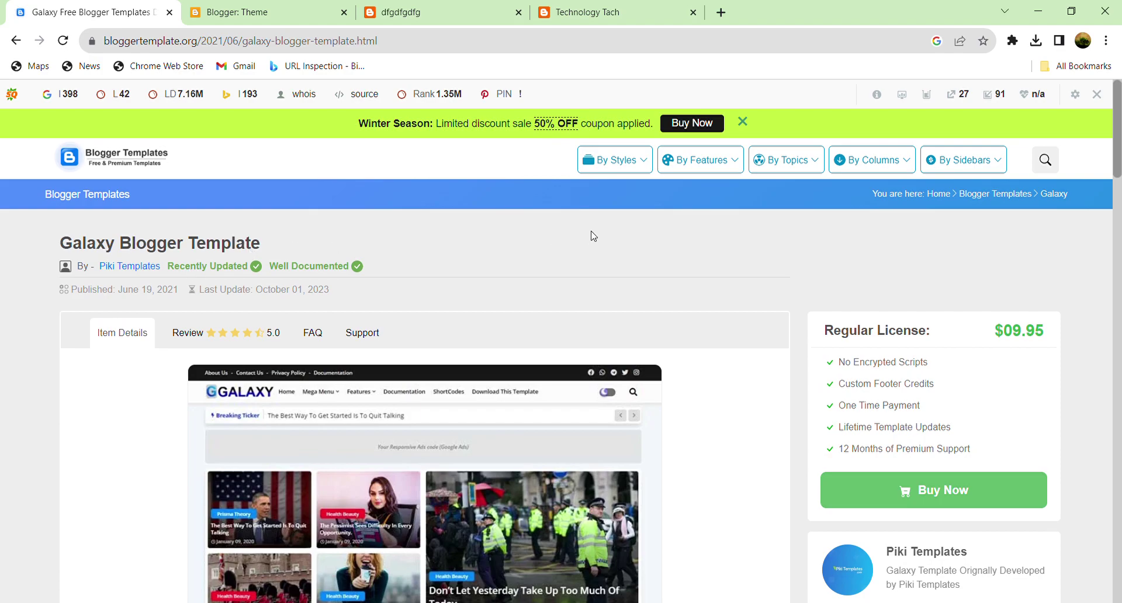
Step: Switch to the dfgdfgdfg blog tab to view its footer credit line
click(446, 11)
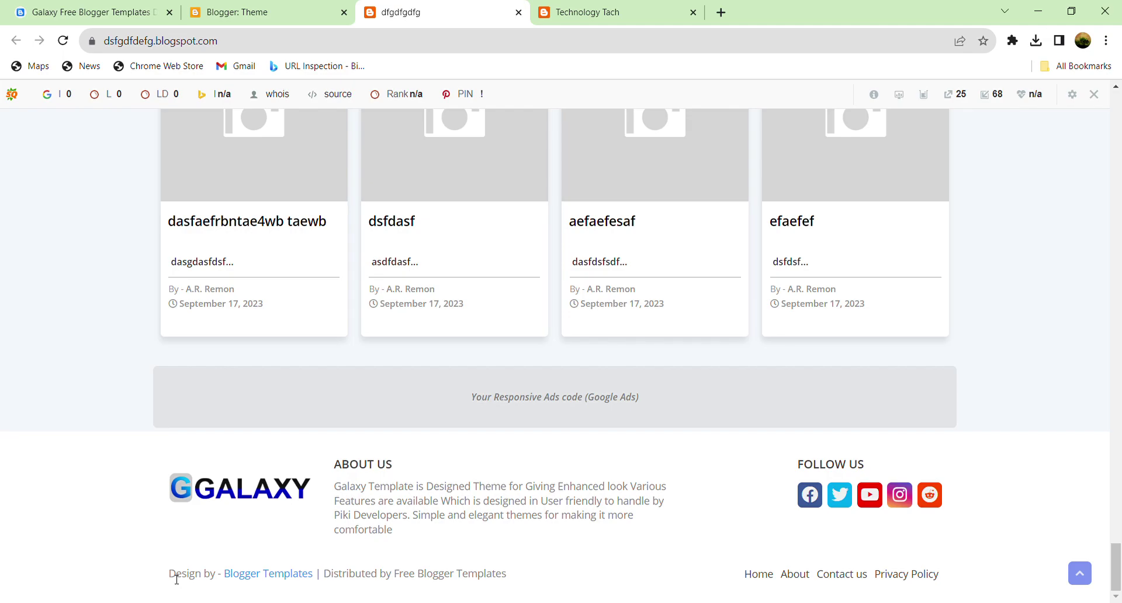
Step: Highlight the 'Design by Blogger Templates | Distributed by Free Blogger Templates' footer credit
drag(175, 577, 507, 591)
click(561, 578)
scroll(447, 467, up, 1)
scroll(441, 408, down, 1)
Step: Compare with the Technology Tach blog's footer, then open dfgdfgdfg's Blogger Theme page
click(626, 7)
scroll(535, 431, down, 4)
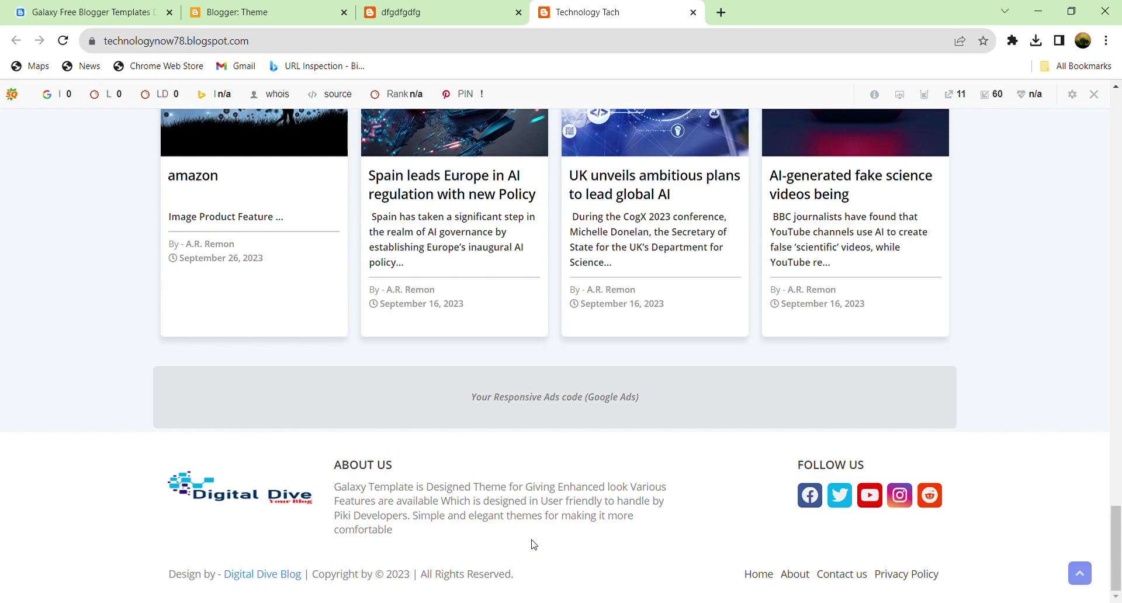
scroll(534, 544, up, 1)
scroll(529, 535, up, 2)
scroll(521, 468, down, 4)
click(424, 5)
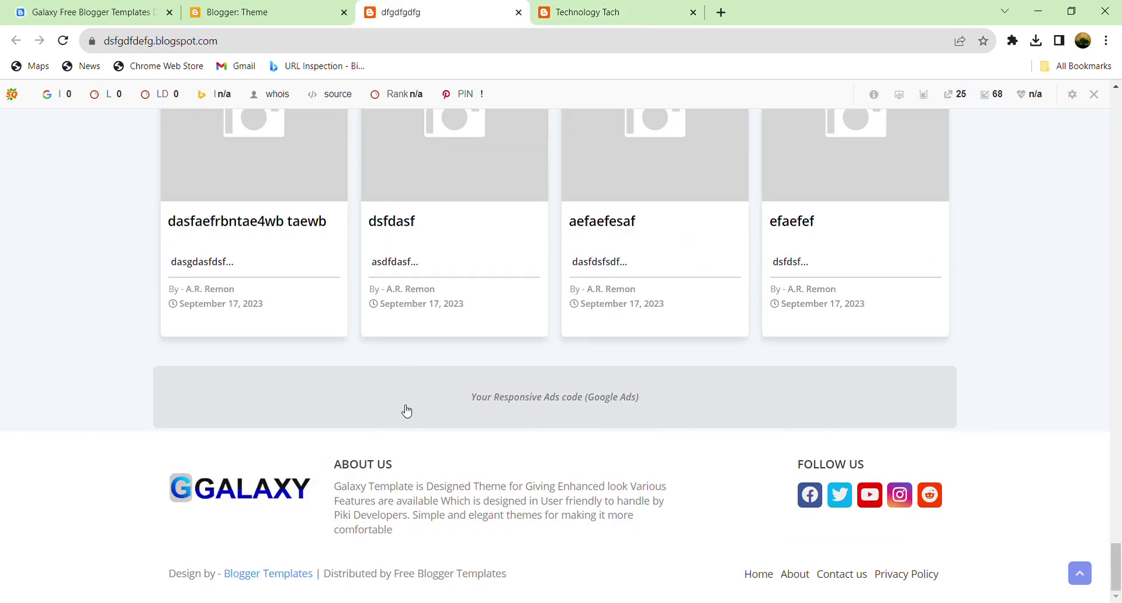
click(266, 9)
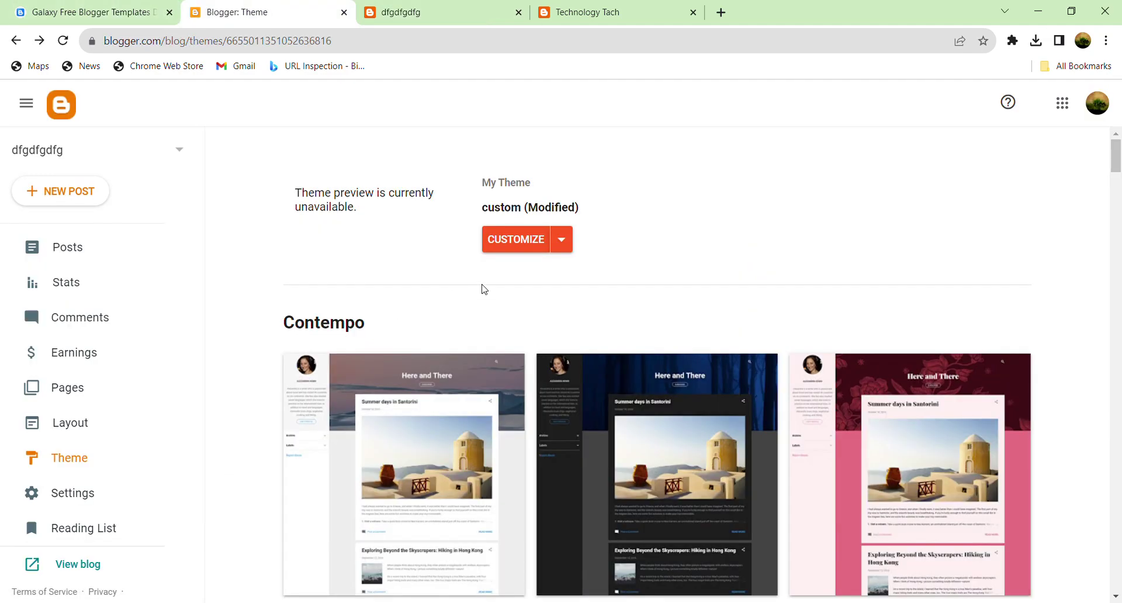
Step: On the Layout page, open the Footer Copyright gadget's HTML/JavaScript content code for editing
scroll(109, 397, down, 2)
click(76, 361)
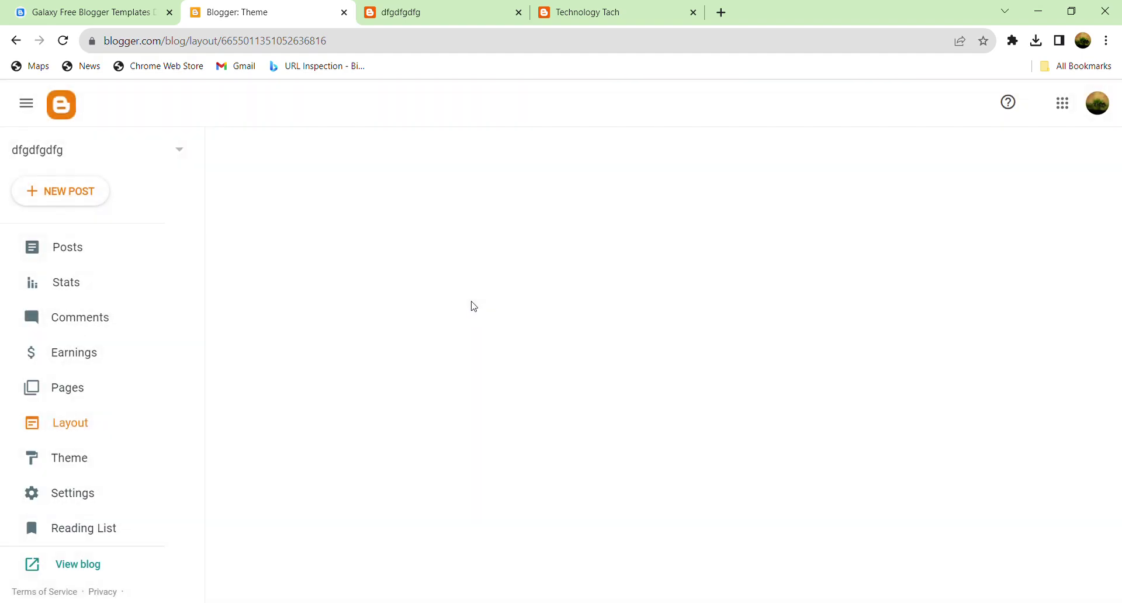
scroll(605, 310, down, 15)
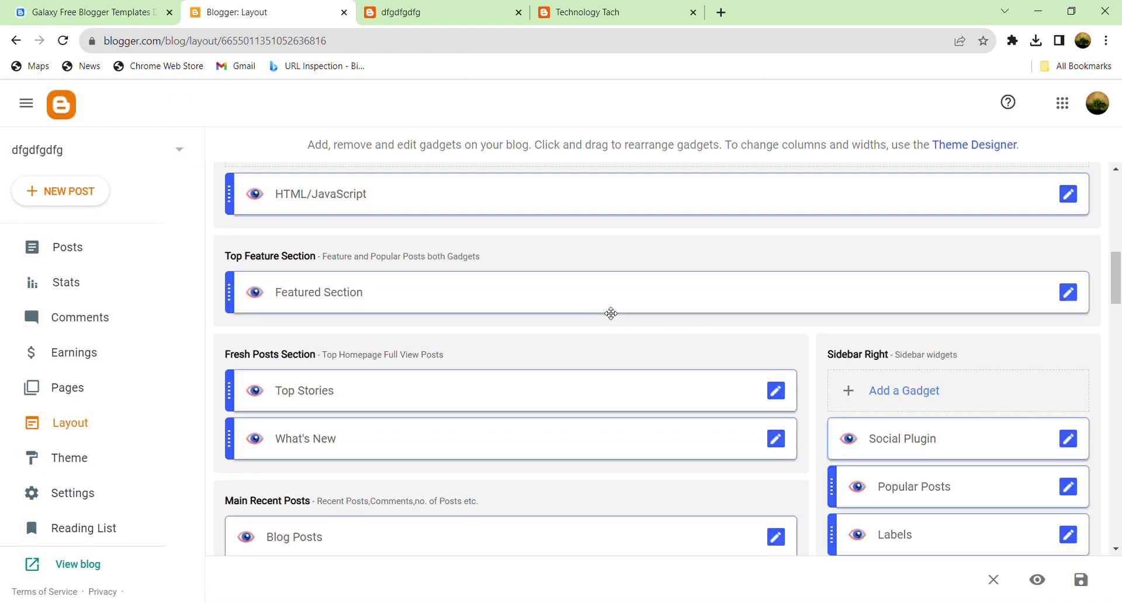
scroll(611, 314, down, 5)
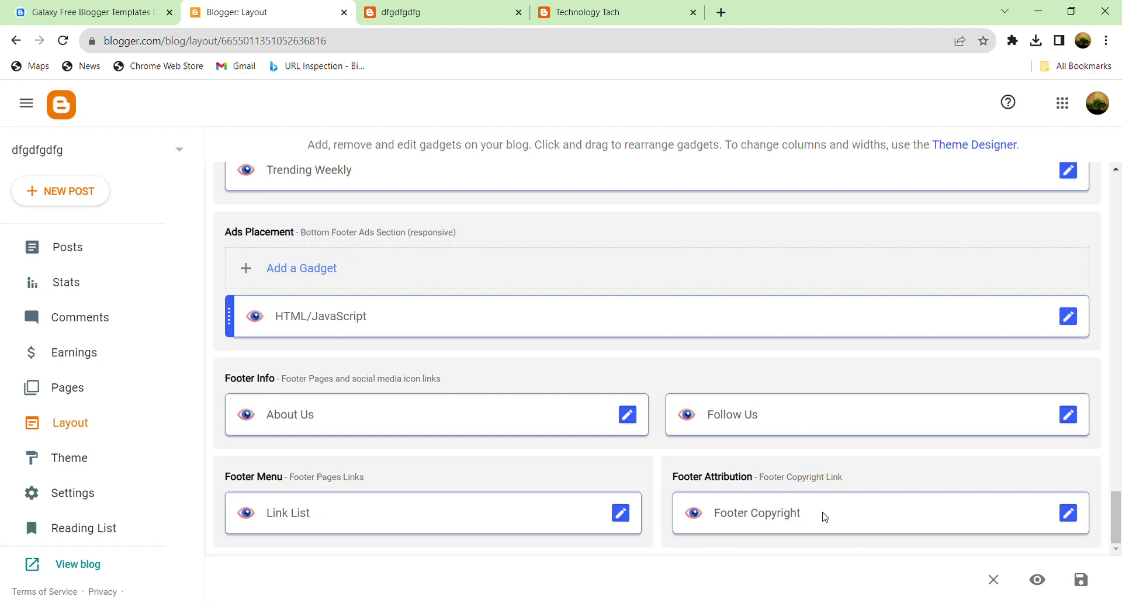
click(1068, 513)
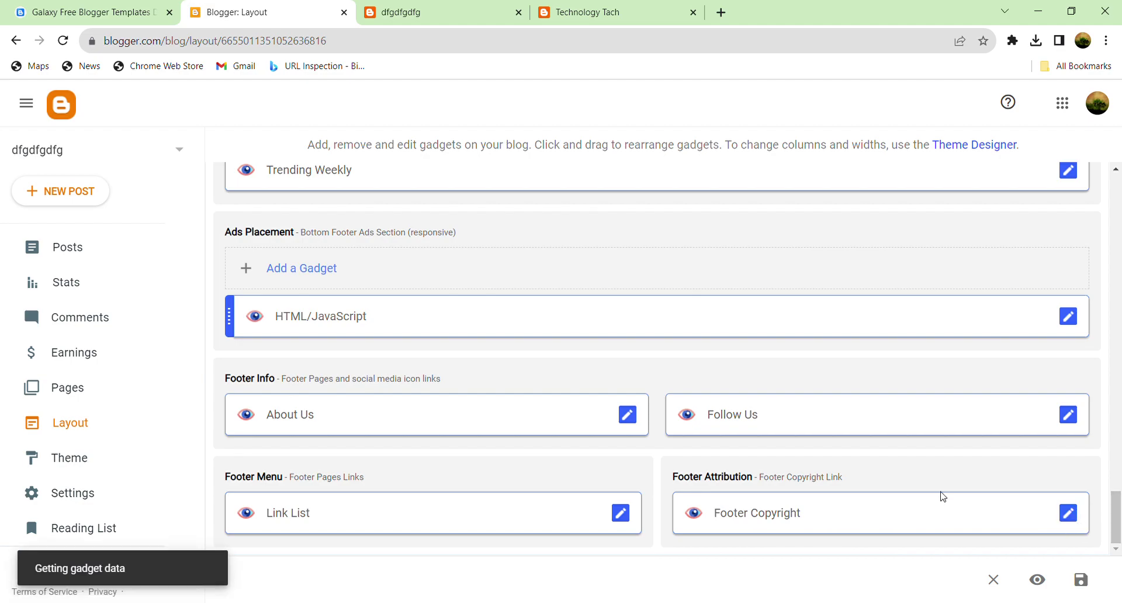
click(525, 374)
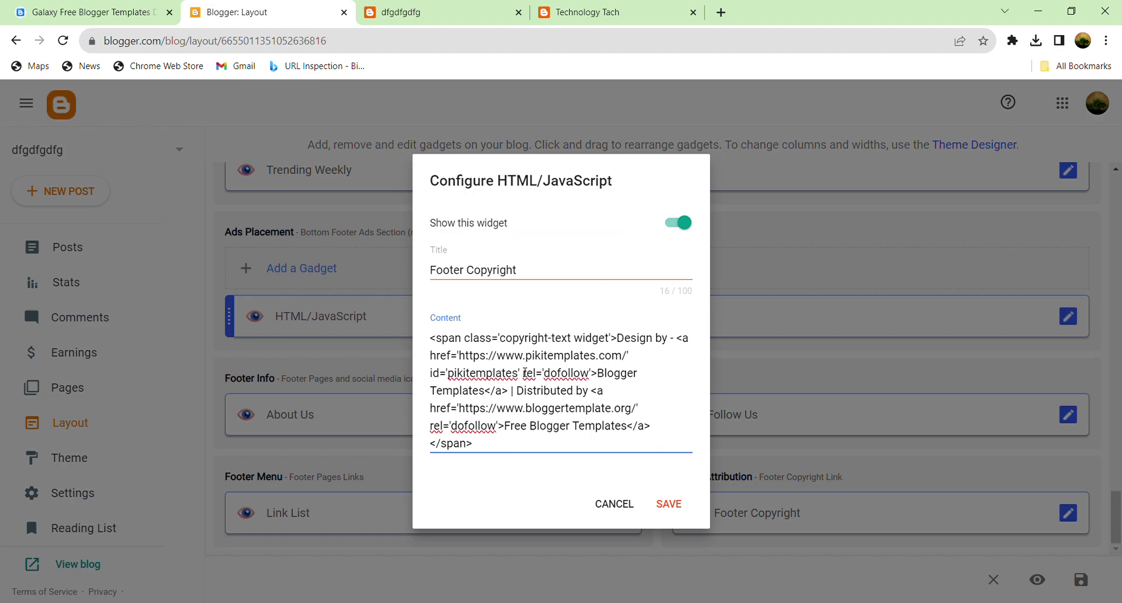
Step: Check the 'Distributed by' wording in the live blog's footer
click(432, 325)
click(659, 403)
click(438, 12)
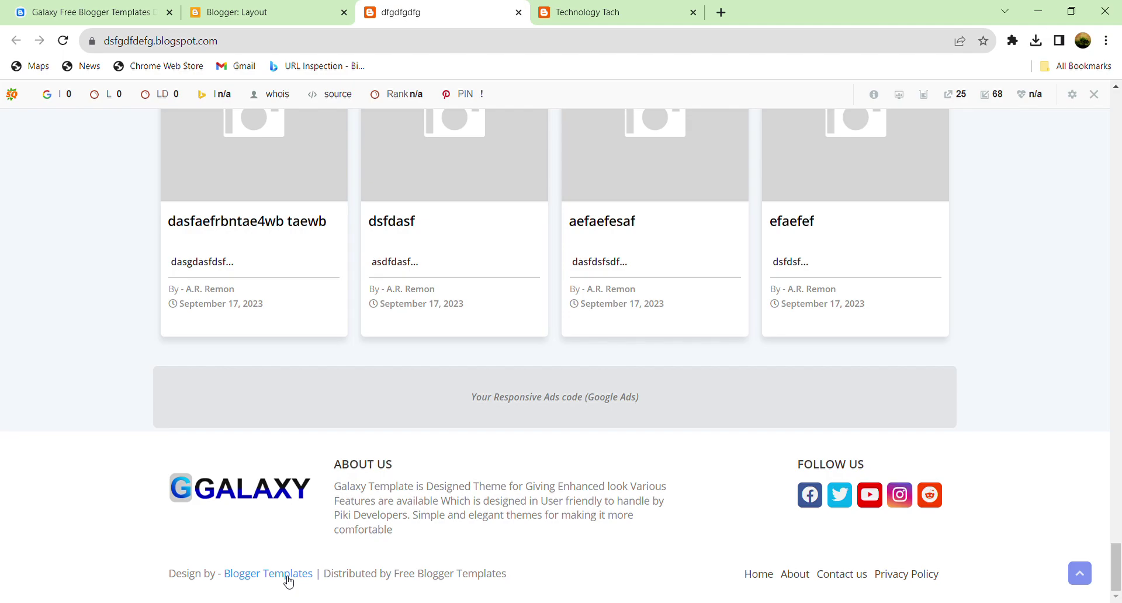
drag(327, 578, 369, 579)
click(380, 579)
click(243, 12)
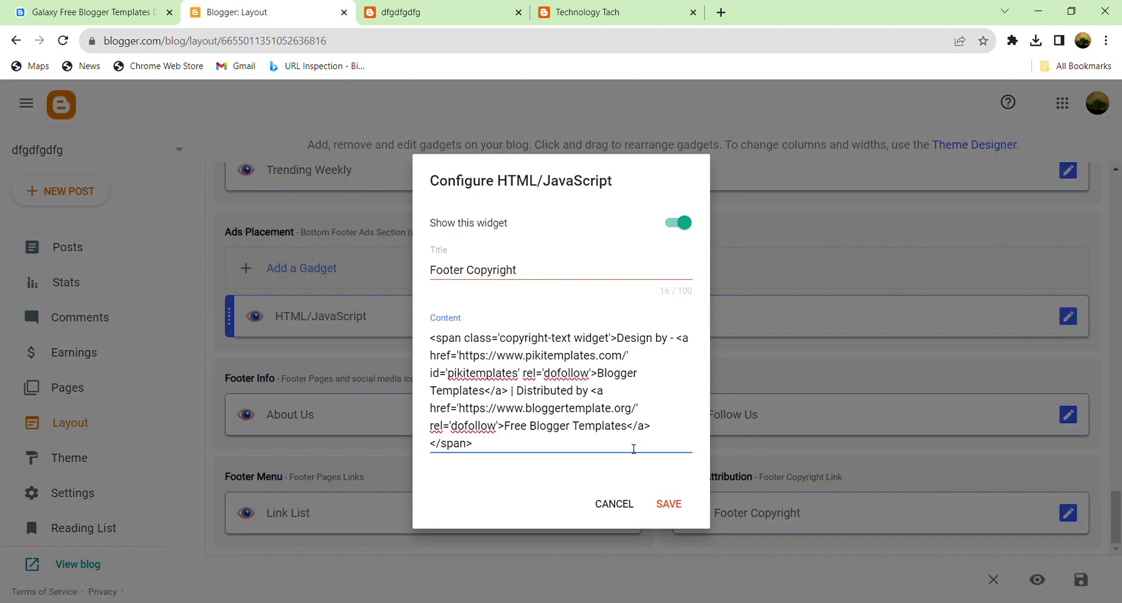
Step: Replace the second link's bloggertemplate.org URL with '#'
key(ctrl+a)
click(470, 412)
drag(460, 410, 641, 416)
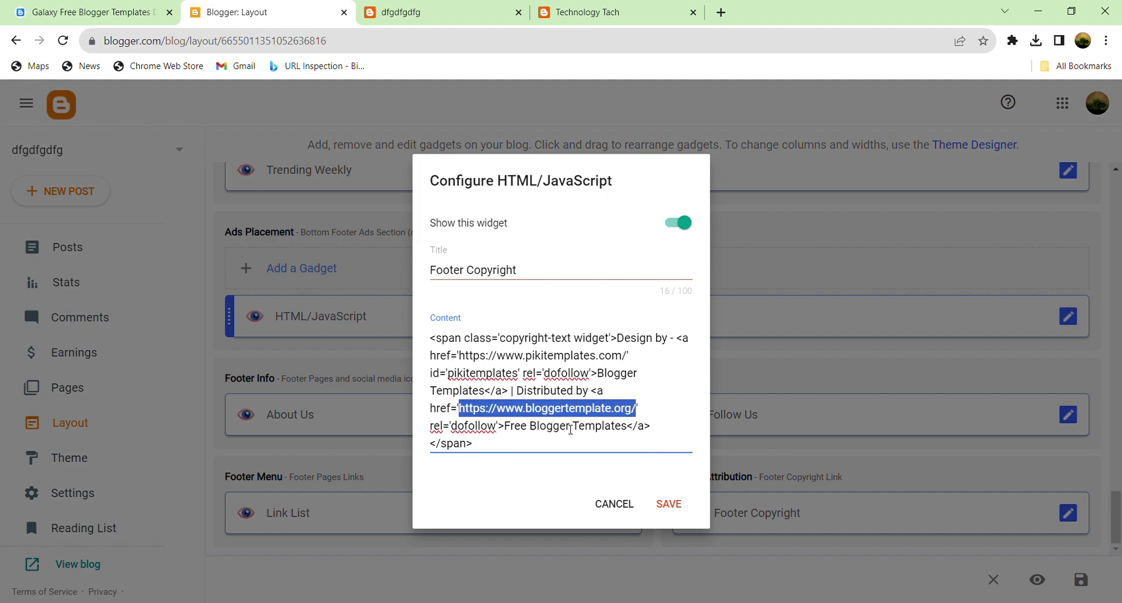
text(#)
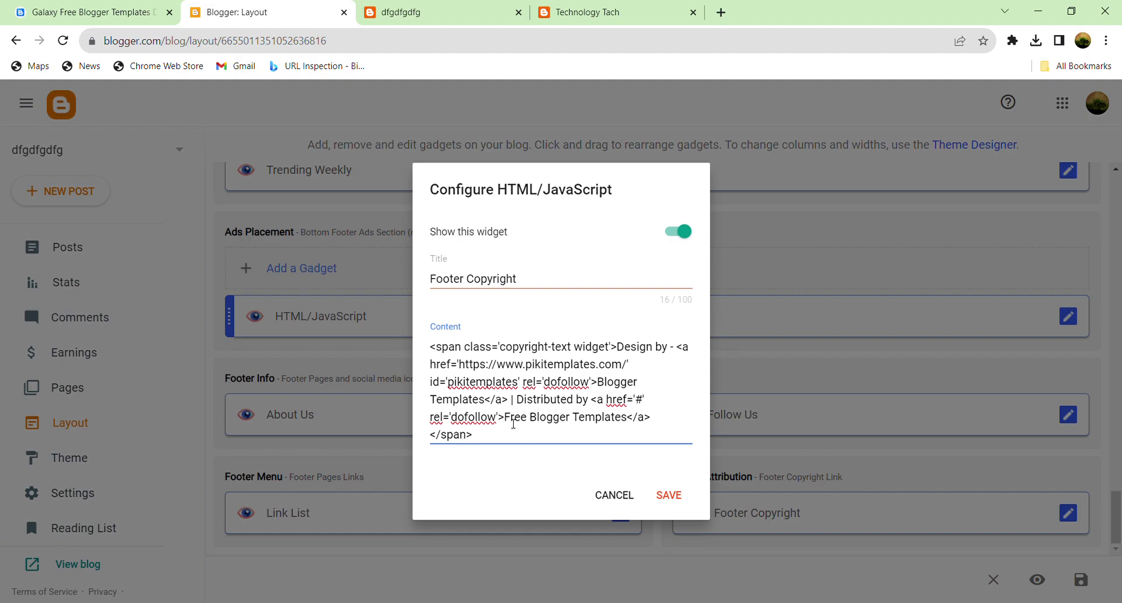
Step: Change the link text 'Free Blogger Templates' to 'Digital Dive' and save the gadget
drag(506, 420, 631, 425)
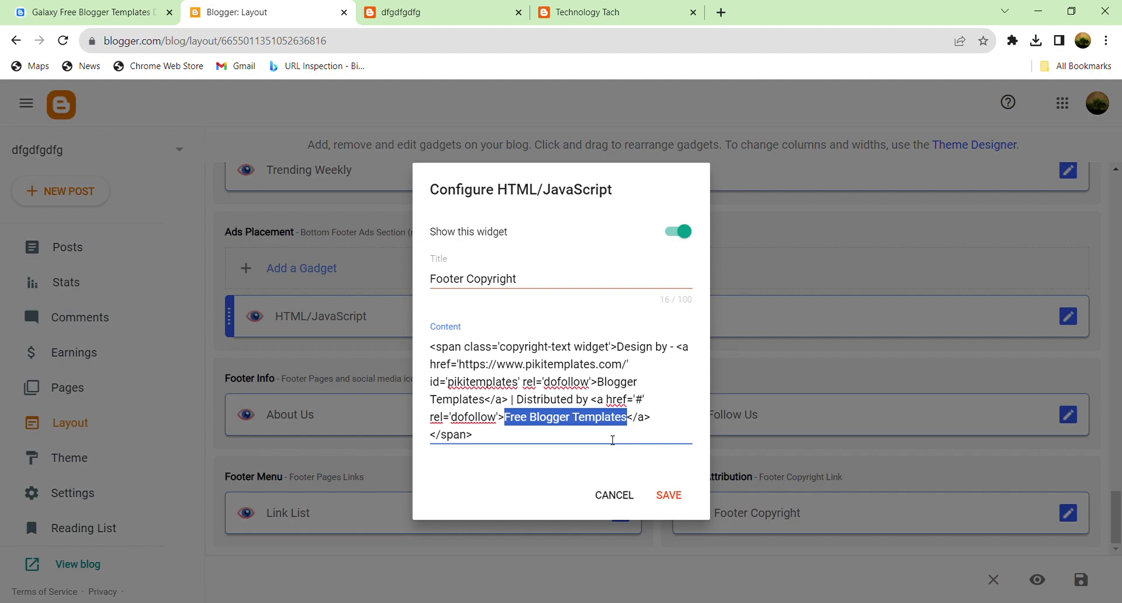
text(D)
text(ik</a></span>)
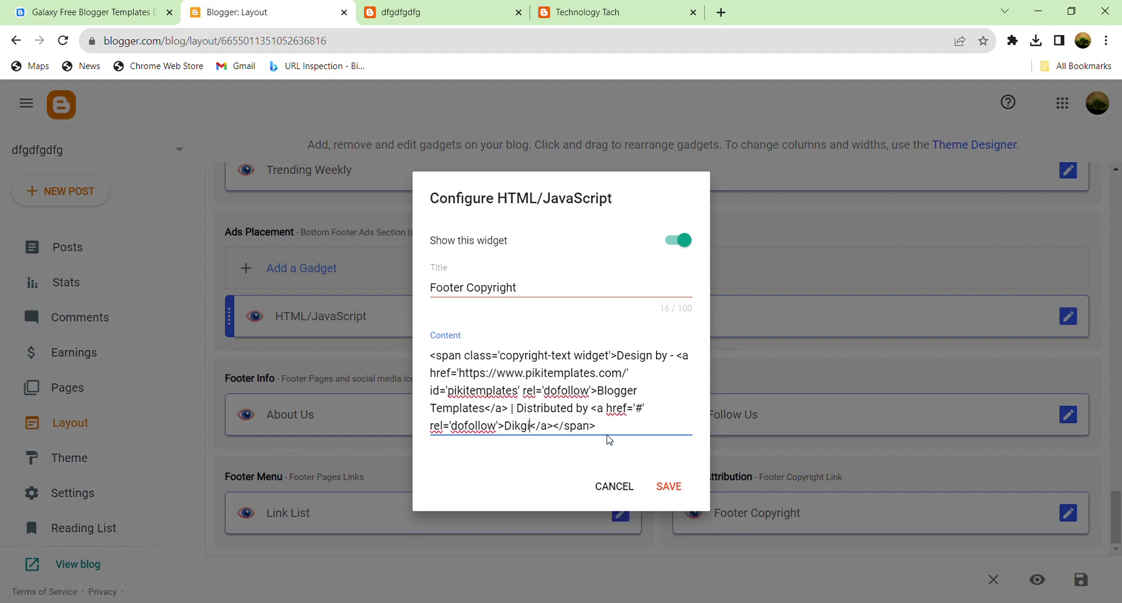
key(BackSpace)
text(gital Dive)
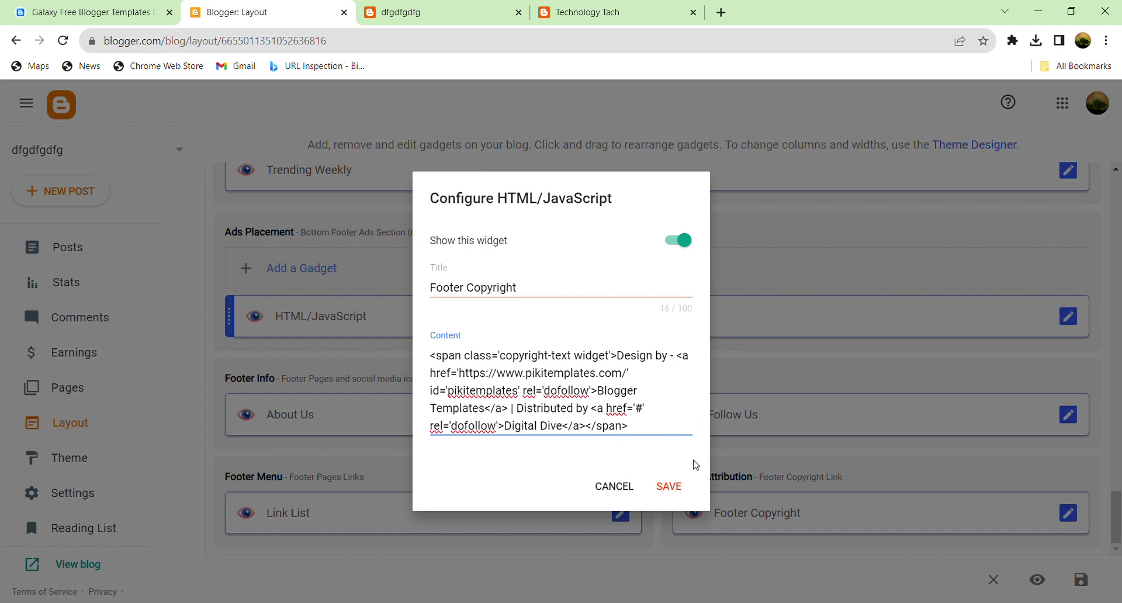
click(673, 485)
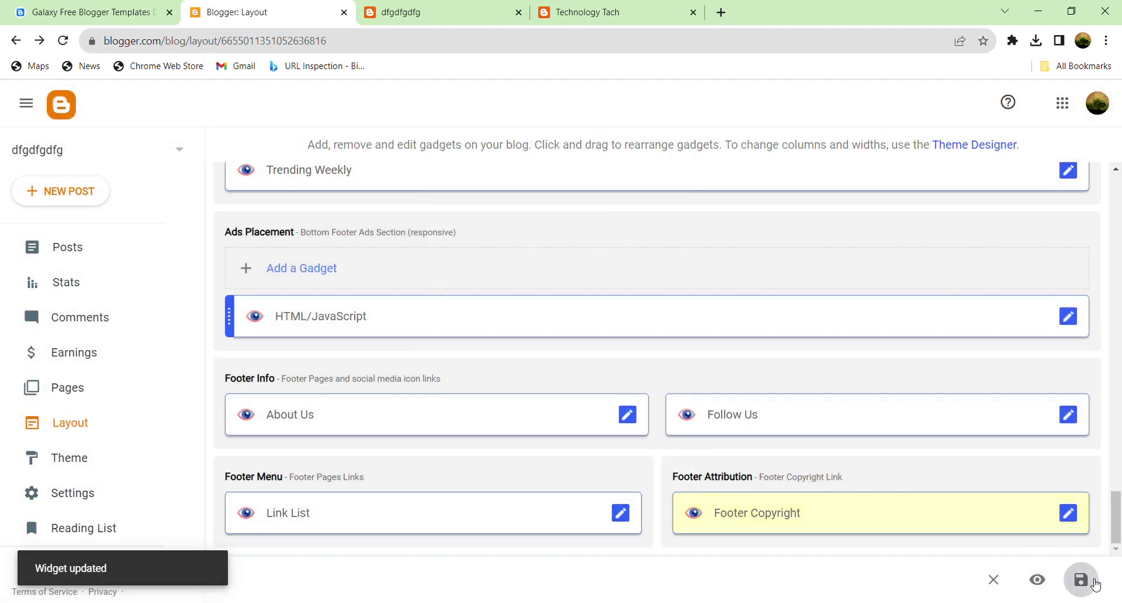
Step: Save the layout and reload the live blog to show the updated footer
click(1092, 583)
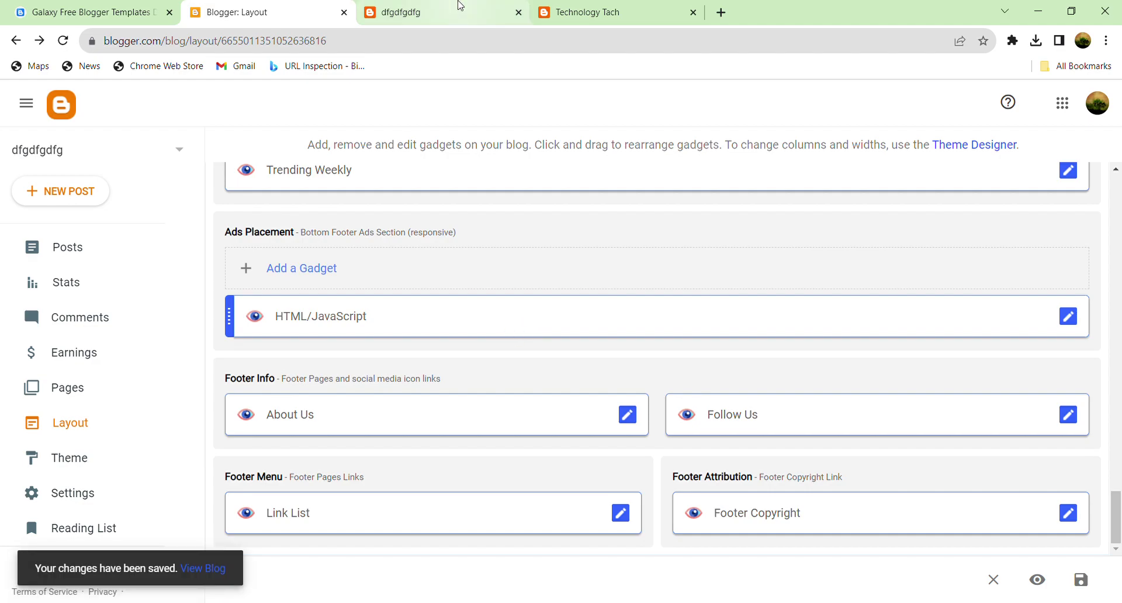
click(460, 6)
click(63, 40)
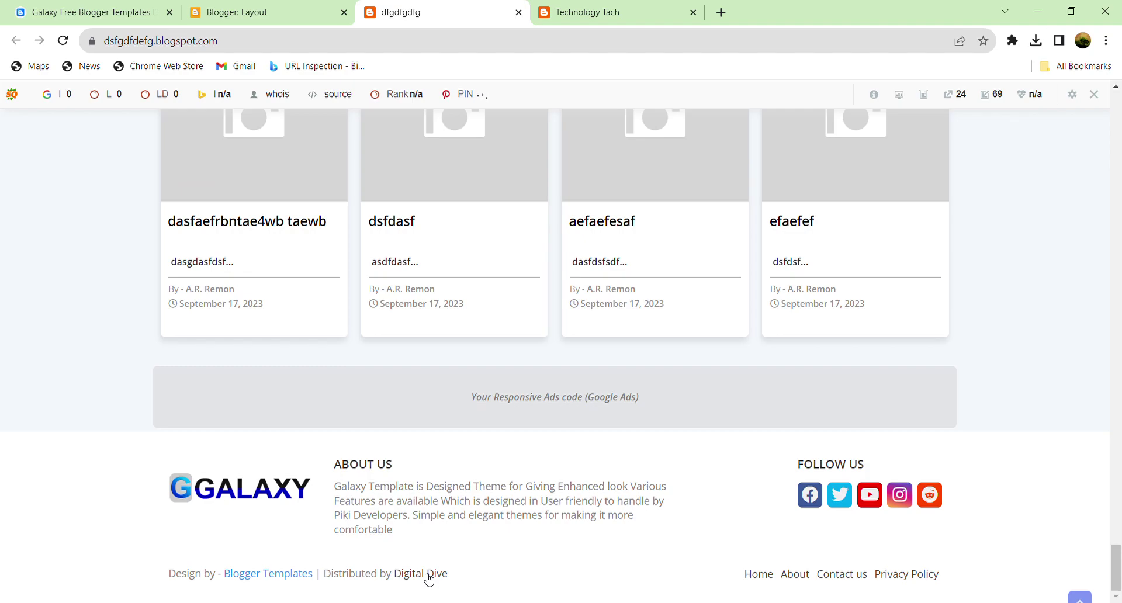
Step: Click the Digital Dive footer link to confirm it points to '#'
click(427, 575)
scroll(450, 518, down, 5)
scroll(457, 522, down, 20)
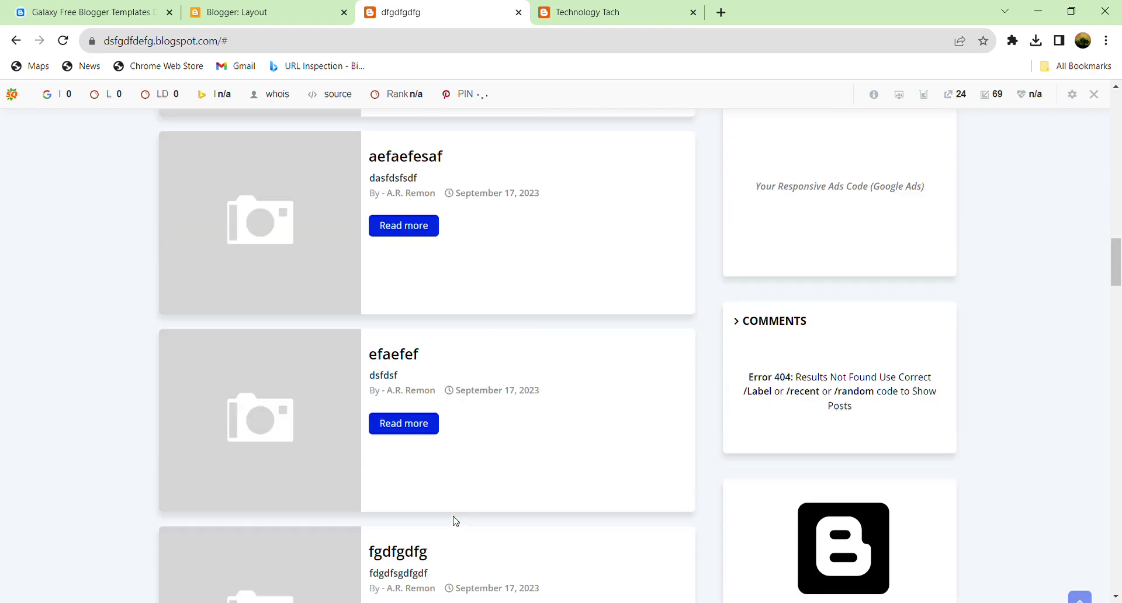
scroll(459, 525, down, 10)
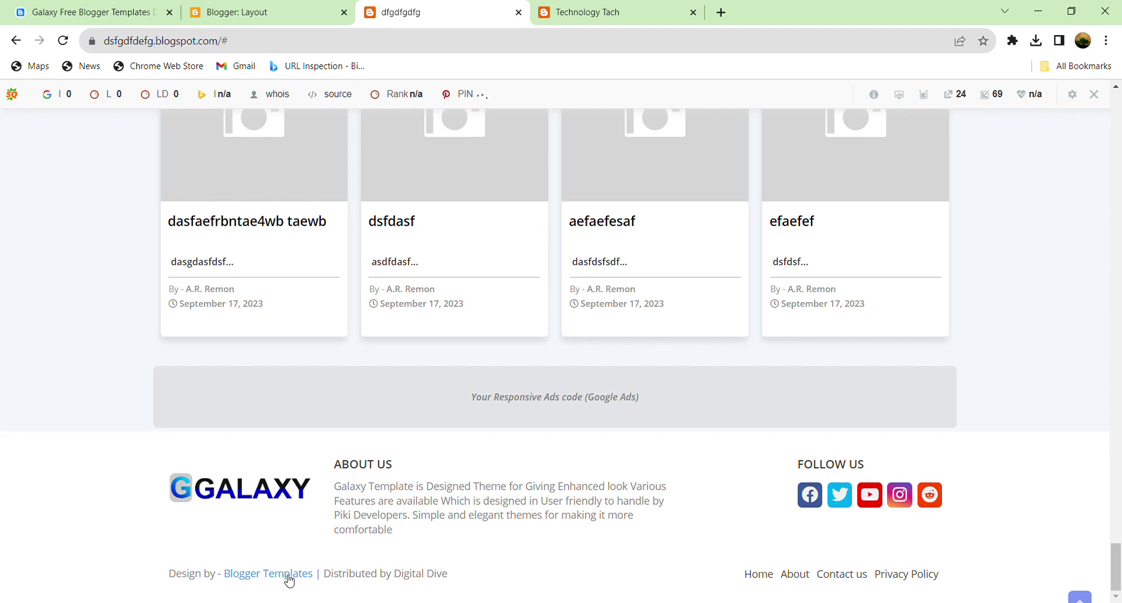
click(273, 10)
Step: Reopen the Footer Copyright gadget and replace the first link's pikitemplates.com URL with '#'
click(1070, 514)
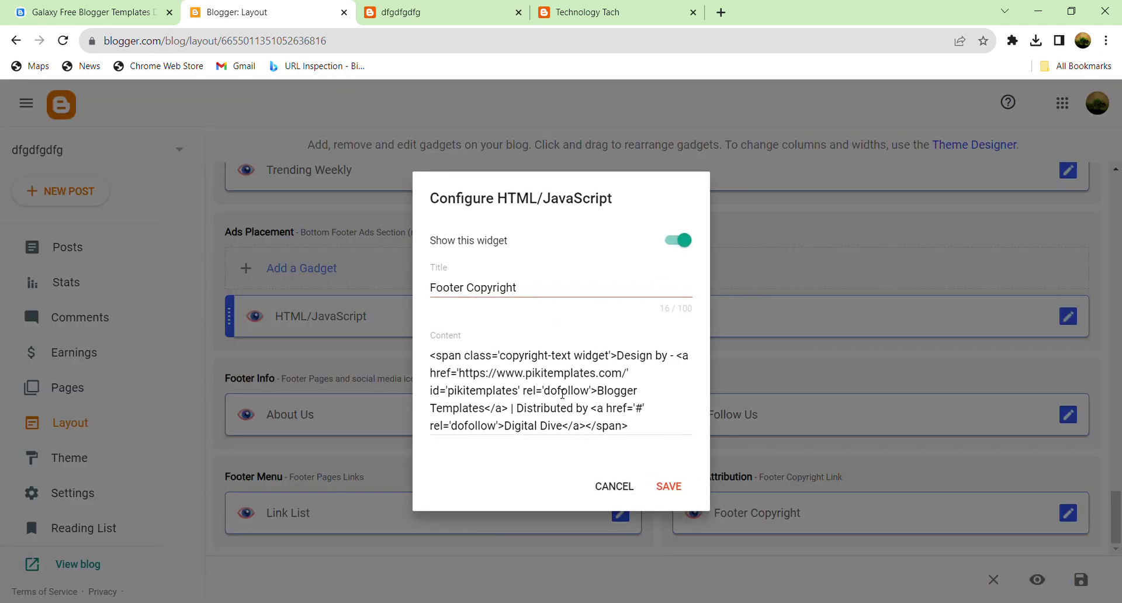
click(555, 375)
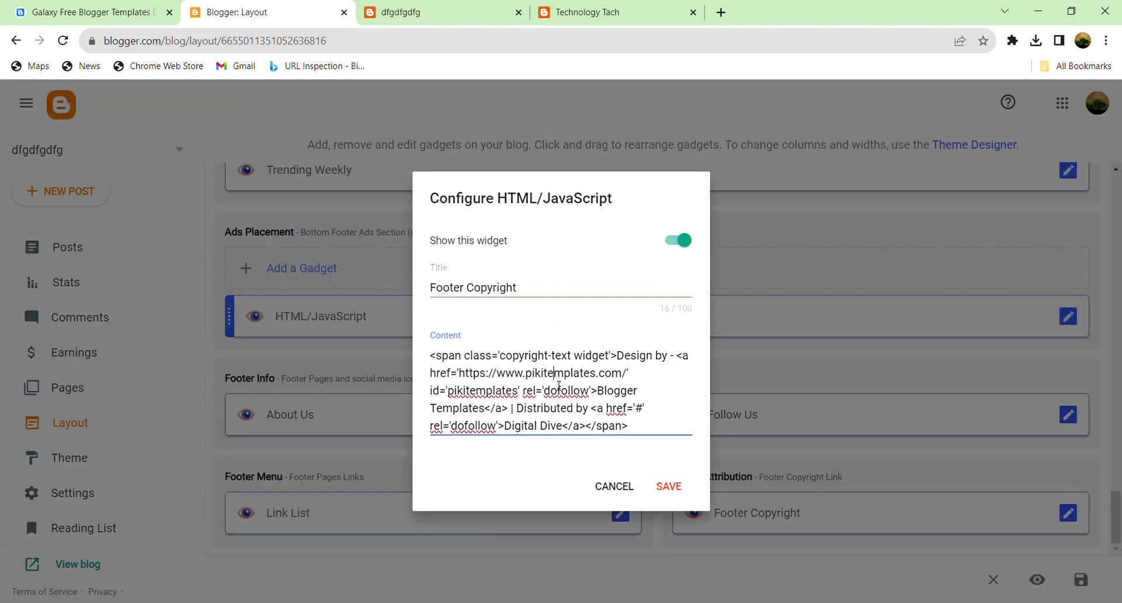
drag(459, 374, 588, 378)
double_click(555, 375)
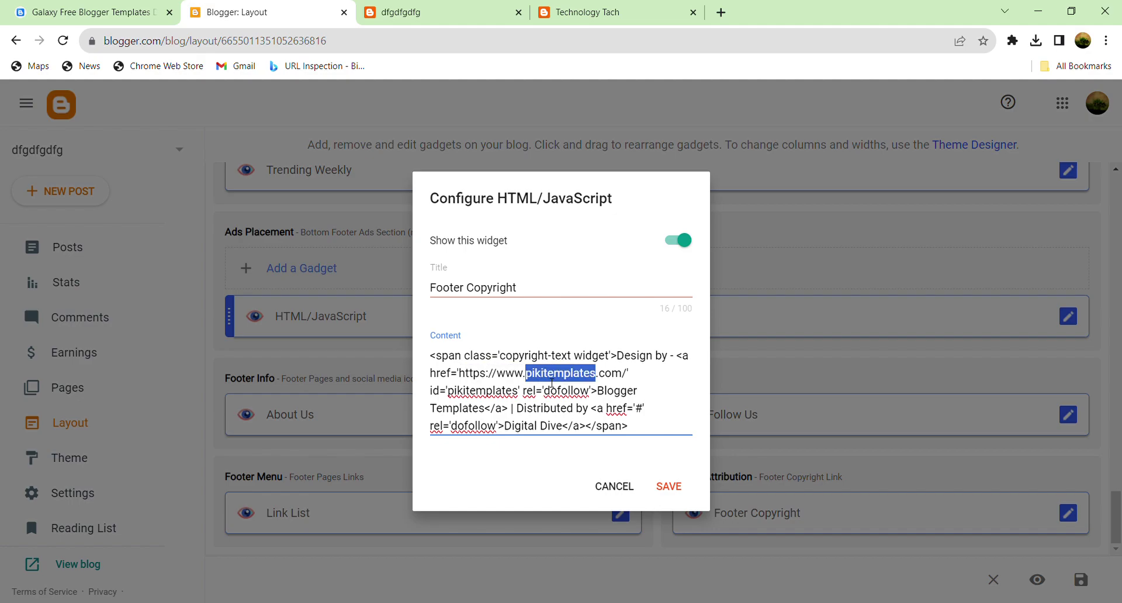
click(479, 381)
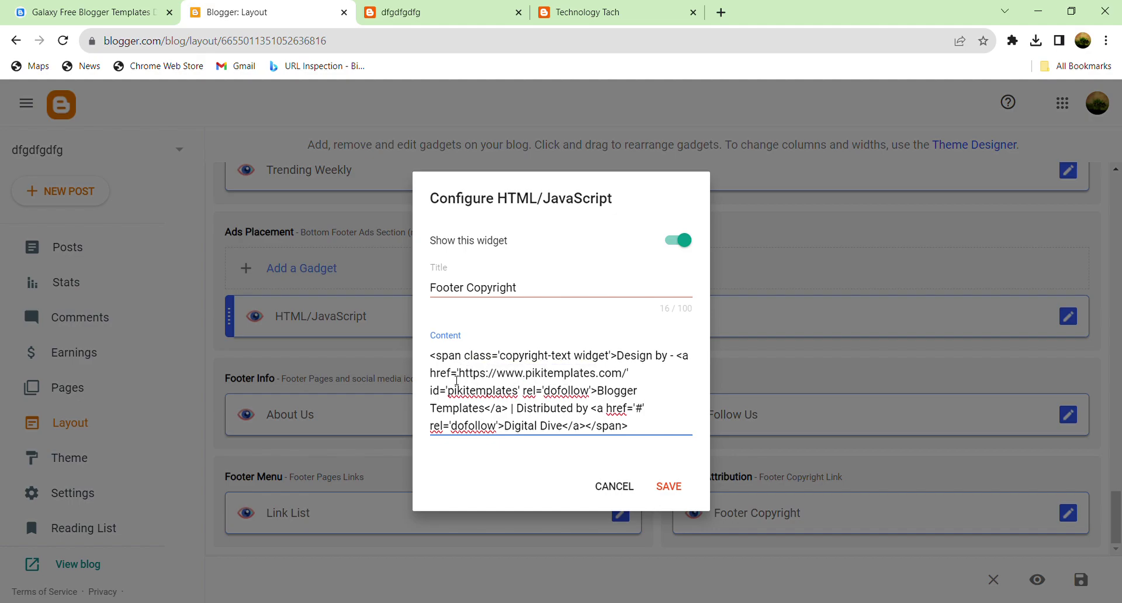
drag(465, 377, 632, 378)
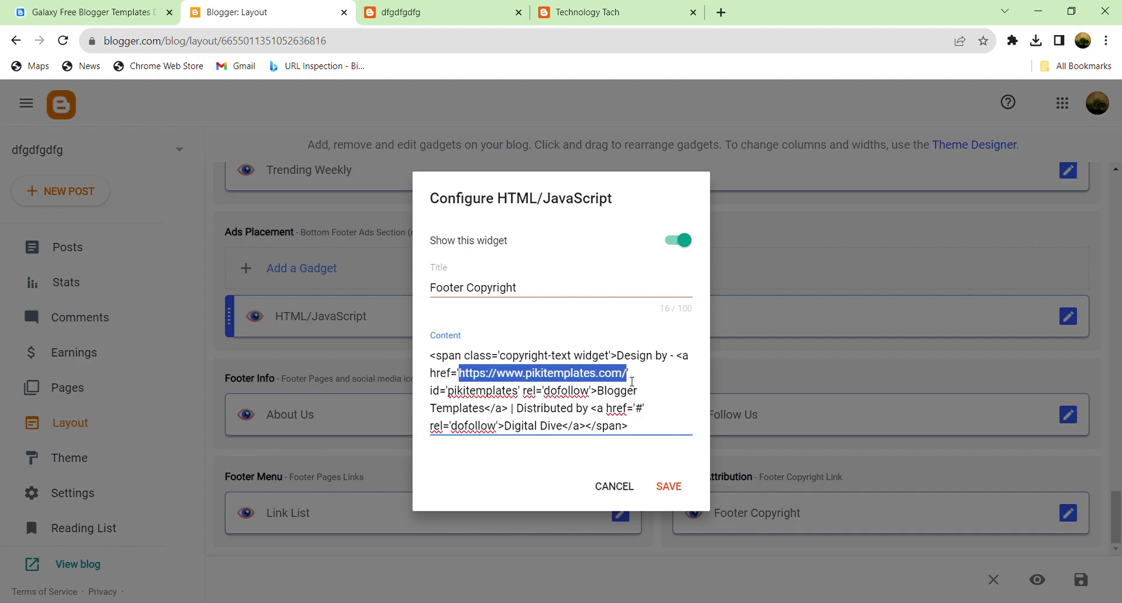
text(#)
Step: Replace the design credit's 'Blogger Templates' link text with a custom name
key(Right)
key(Right)
key(Right)
key(Right)
key(Right)
key(Right)
key(Right)
key(Right)
key(Right)
key(Right)
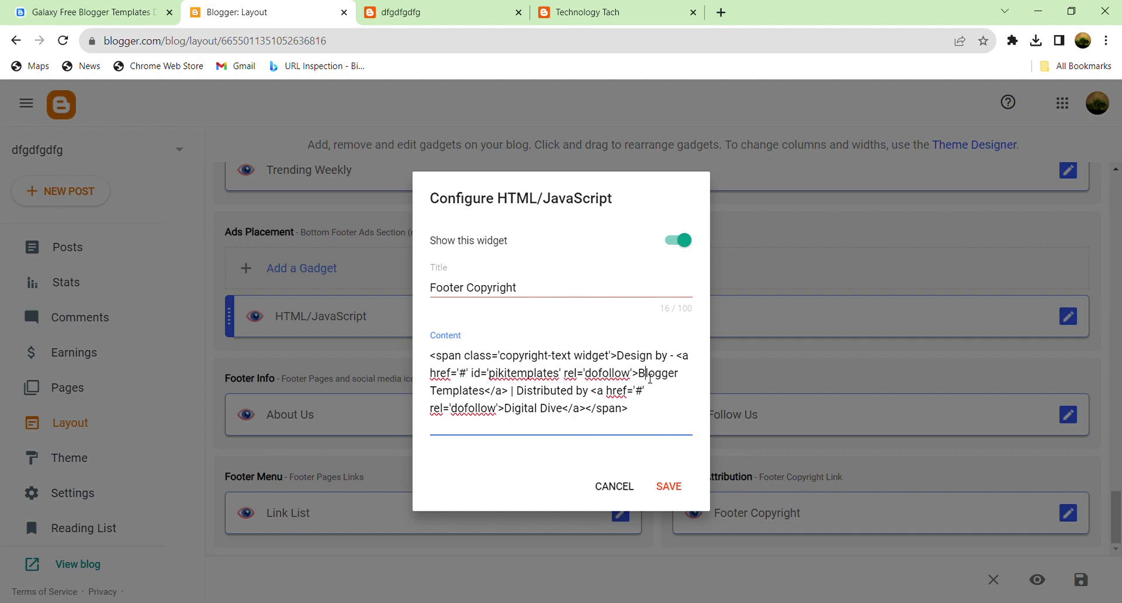
double_click(649, 374)
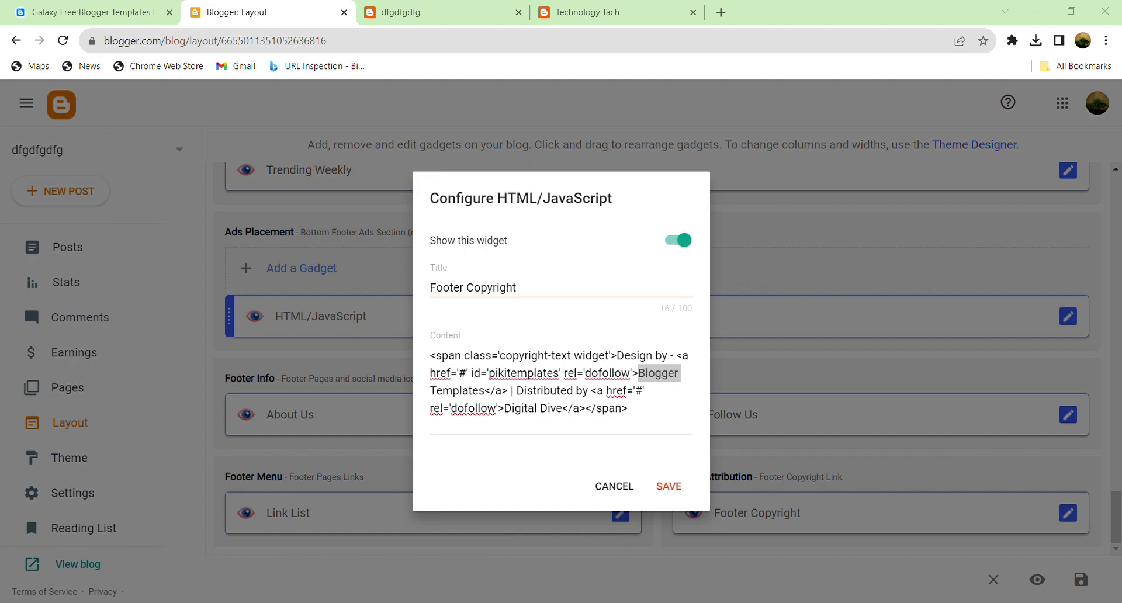
click(579, 375)
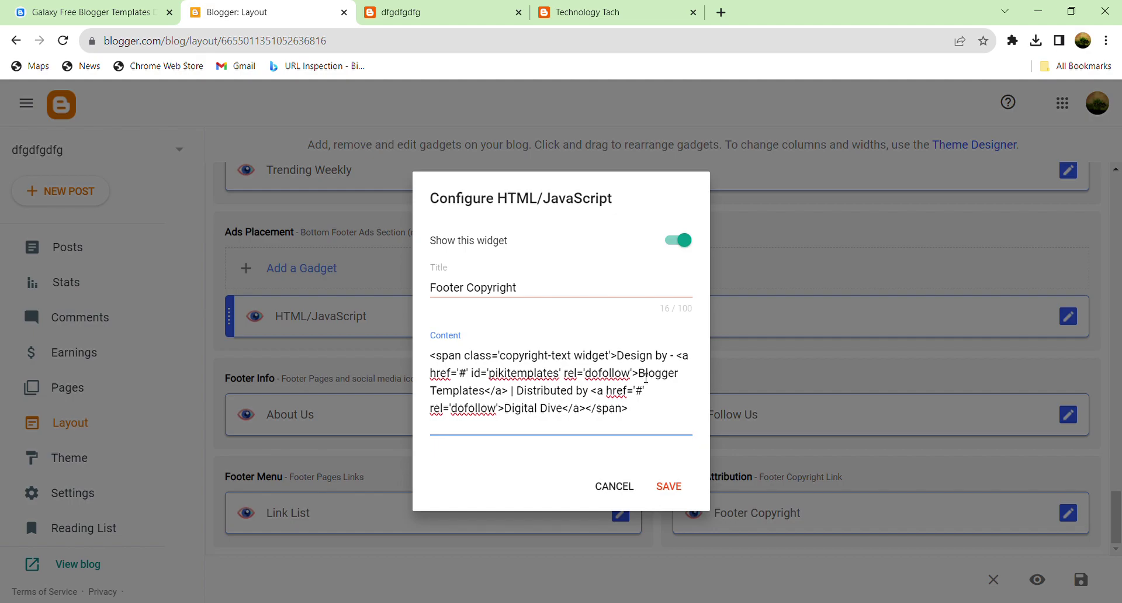
drag(639, 374, 492, 390)
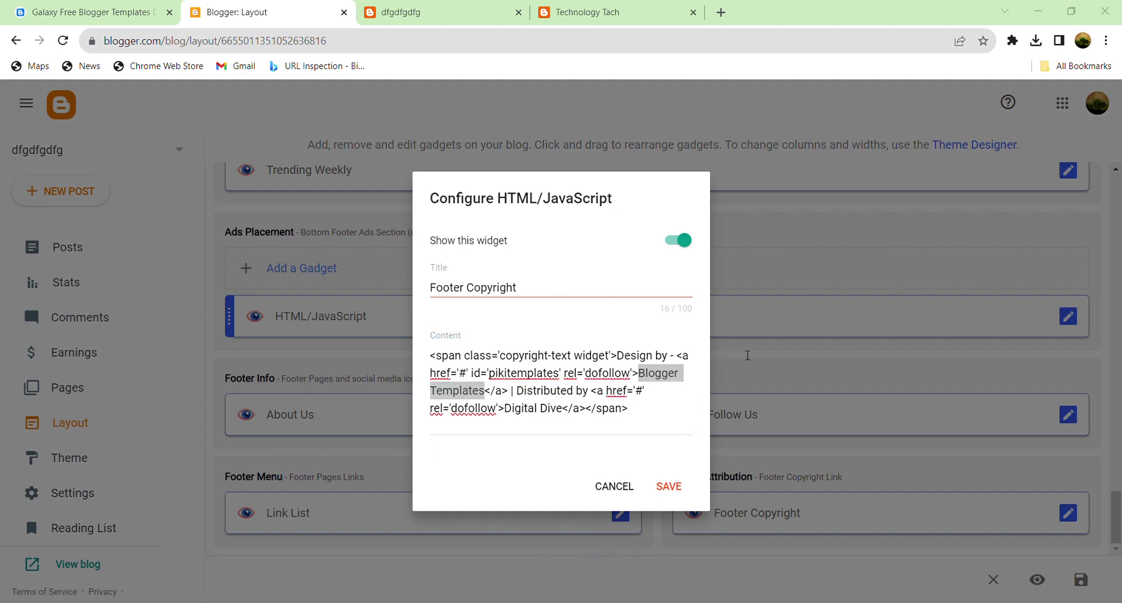
click(522, 390)
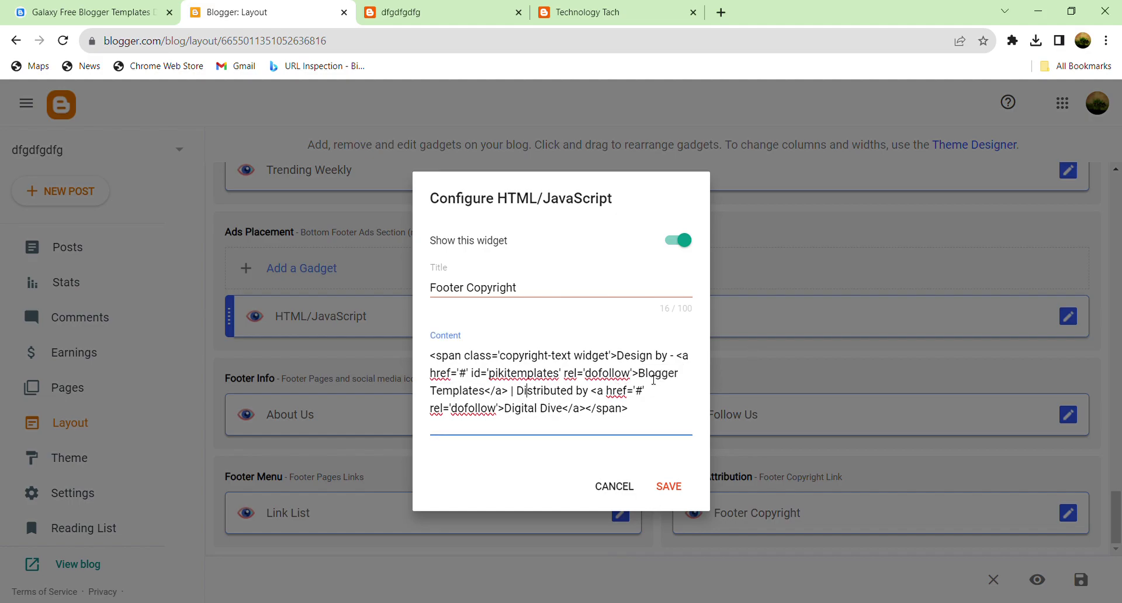
double_click(653, 377)
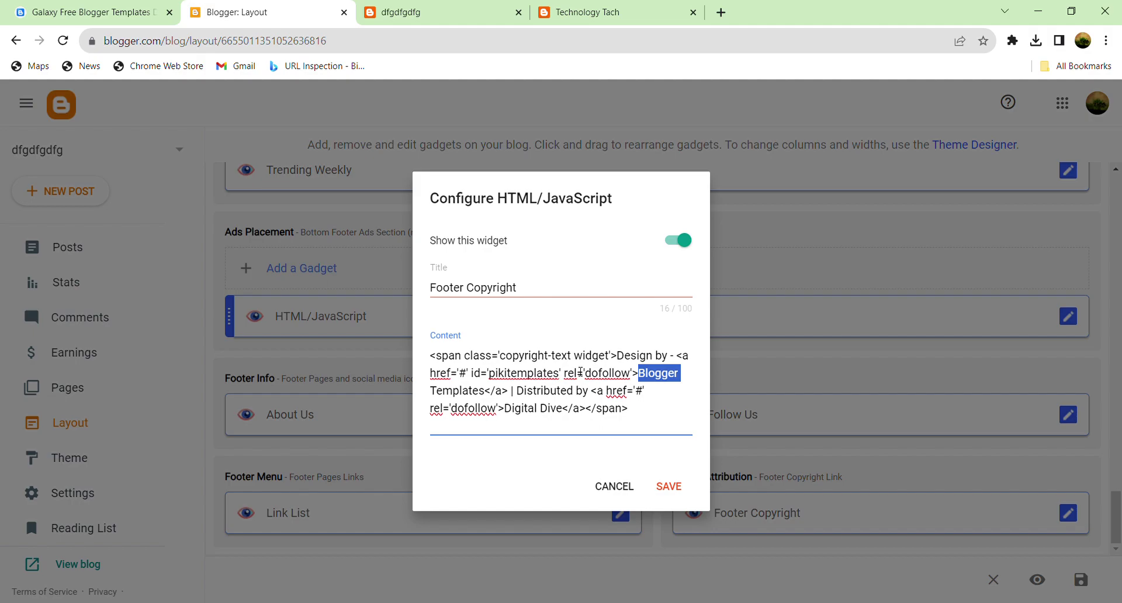
click(579, 373)
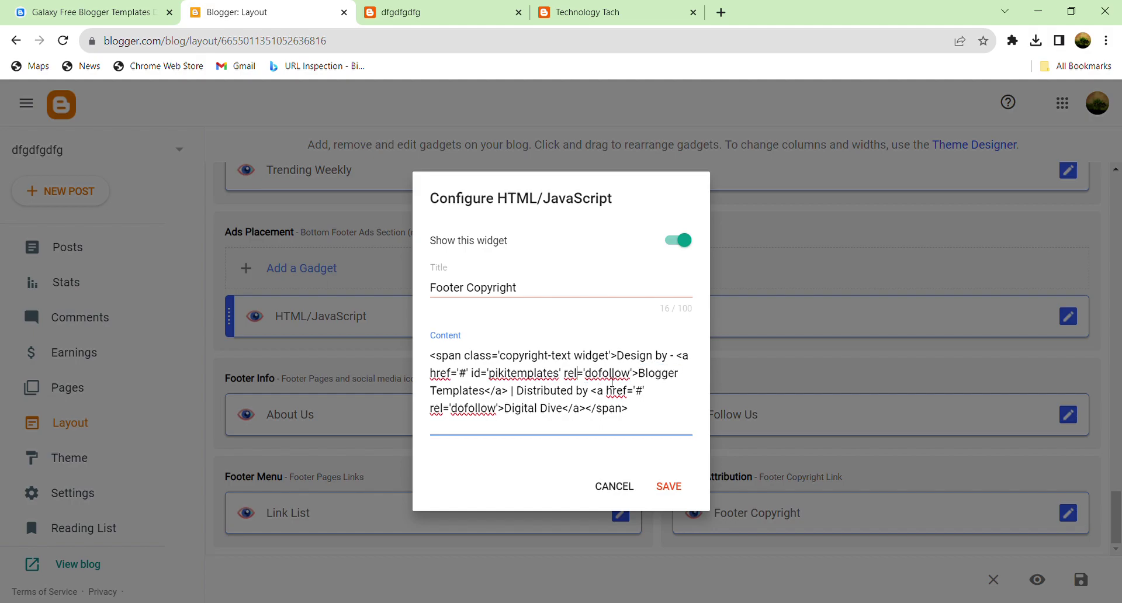
drag(639, 377, 485, 391)
key(ctrl+c)
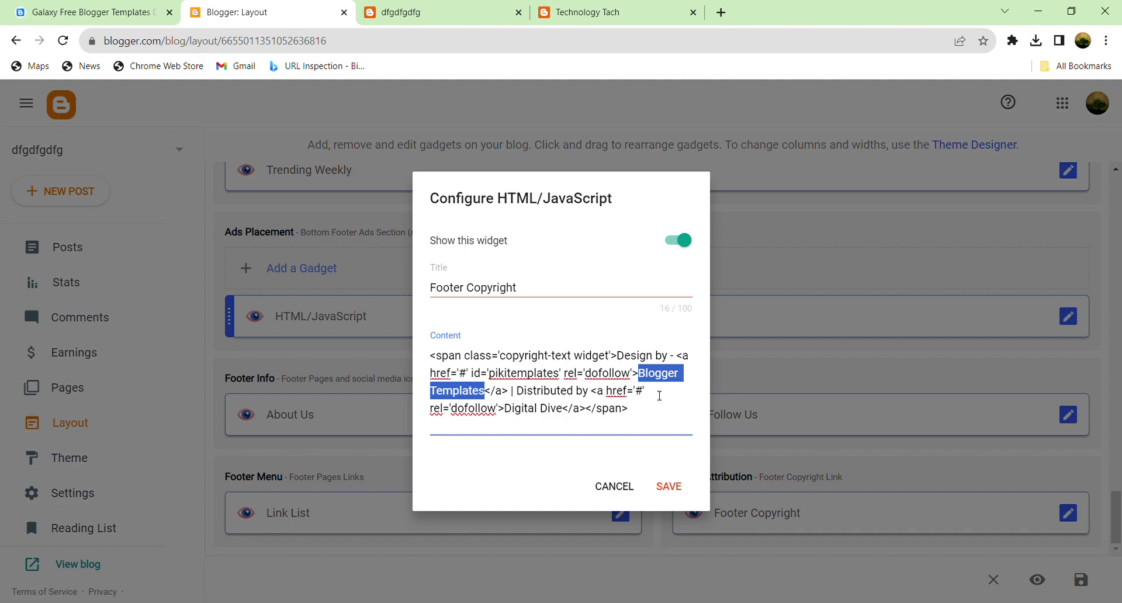
key(BackSpace)
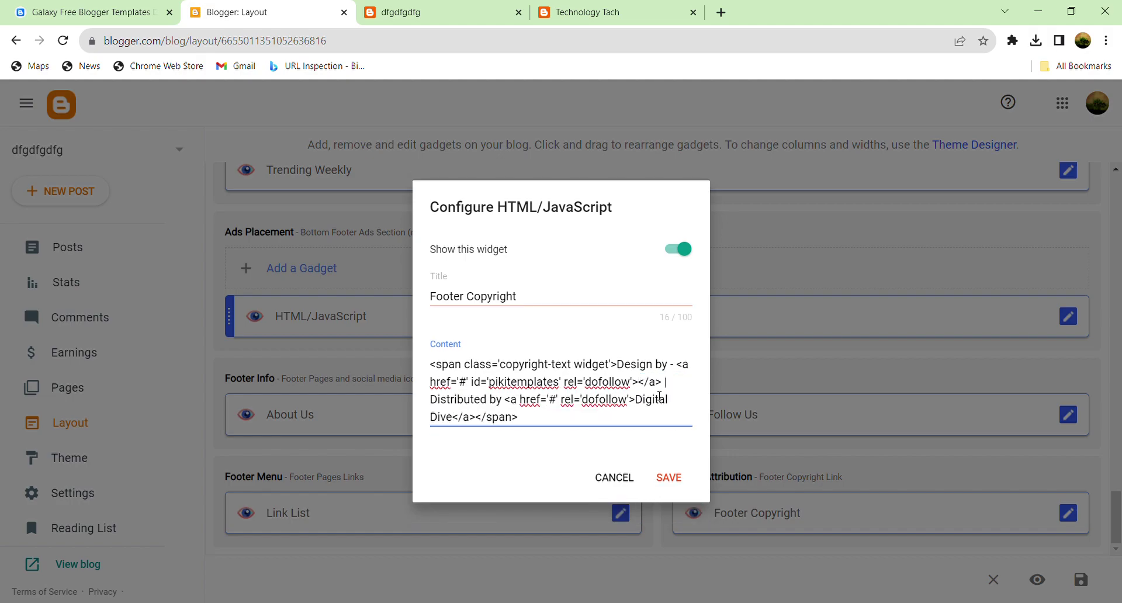
text(Remon)
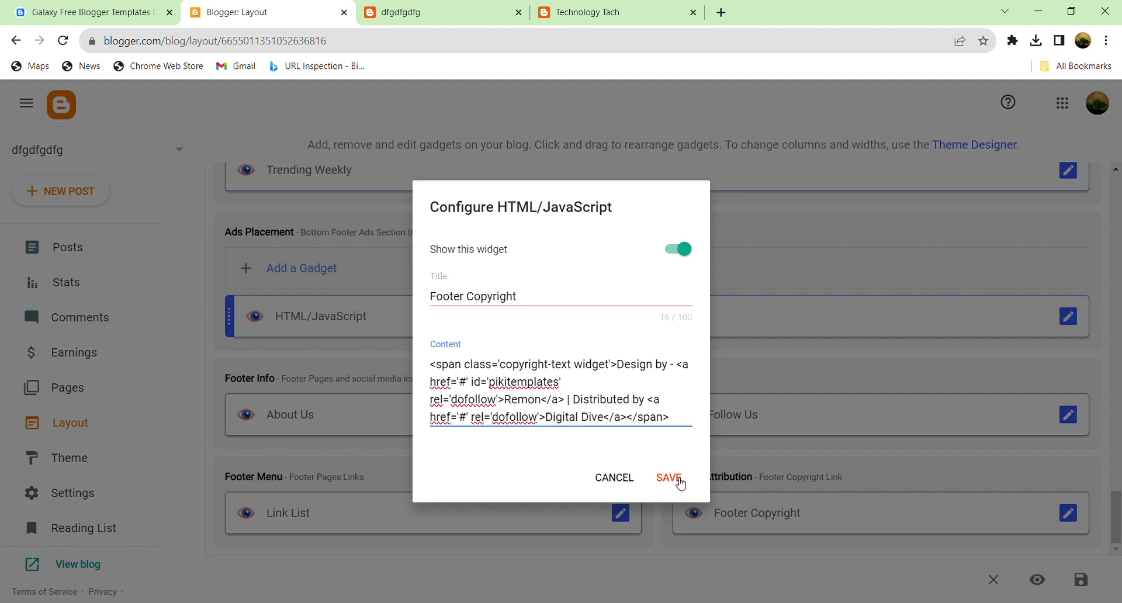
Step: Save the Footer Copyright widget and the layout, then reload the live blog to check the footer
click(668, 478)
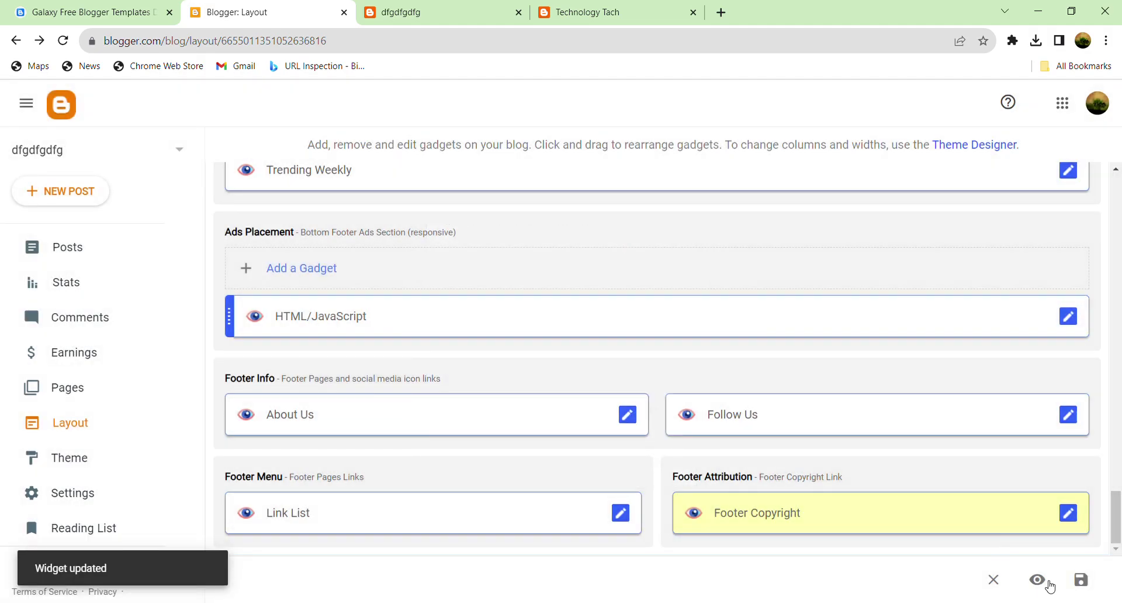
click(1074, 584)
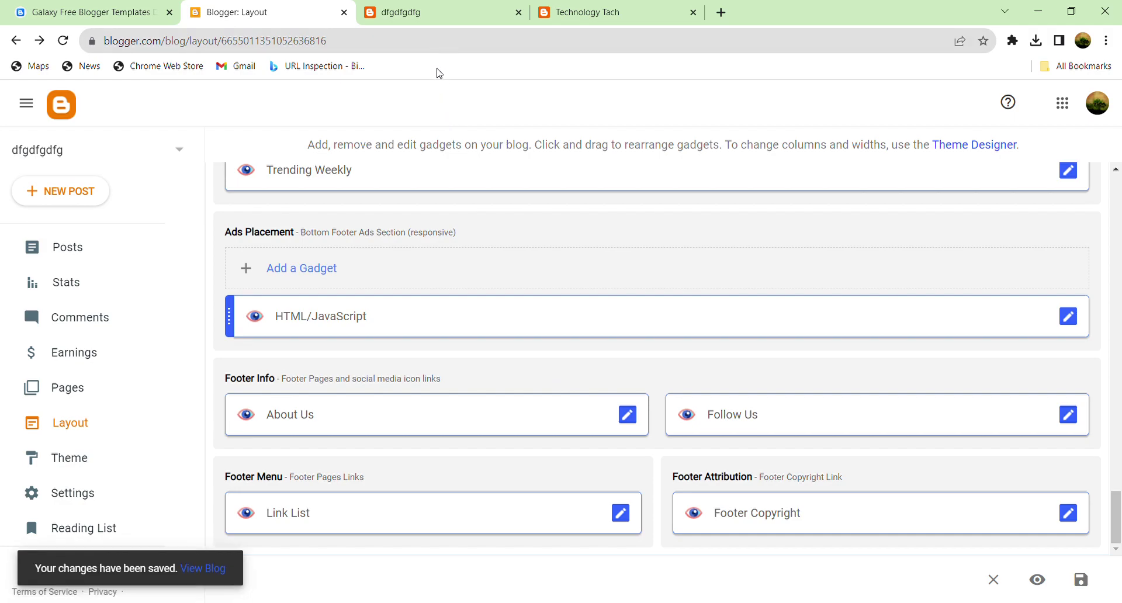
click(433, 7)
click(63, 41)
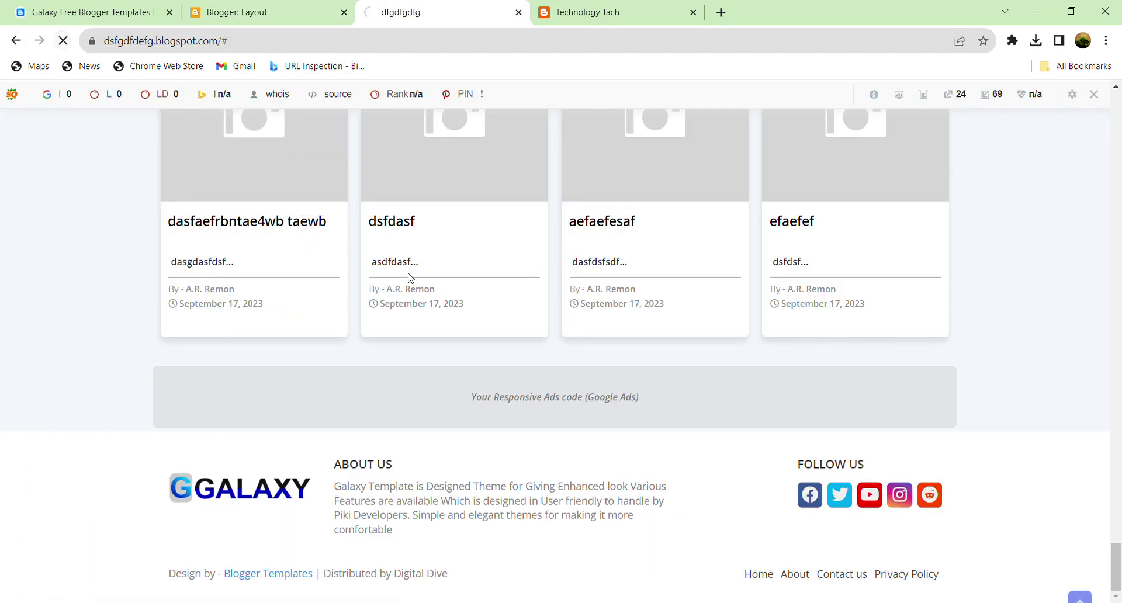
scroll(409, 315, down, 20)
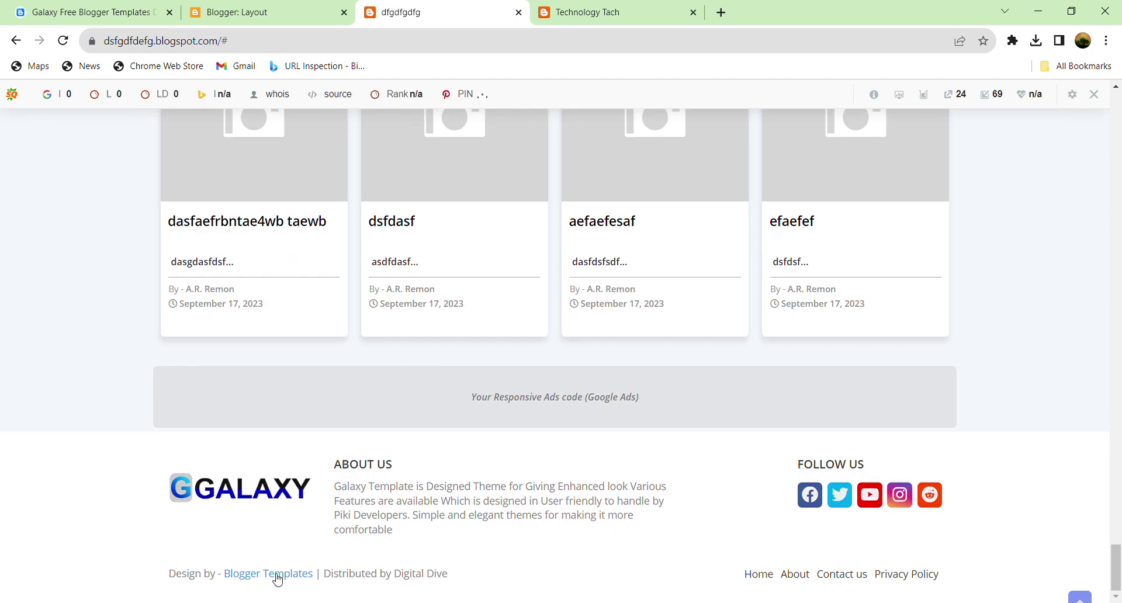
click(250, 10)
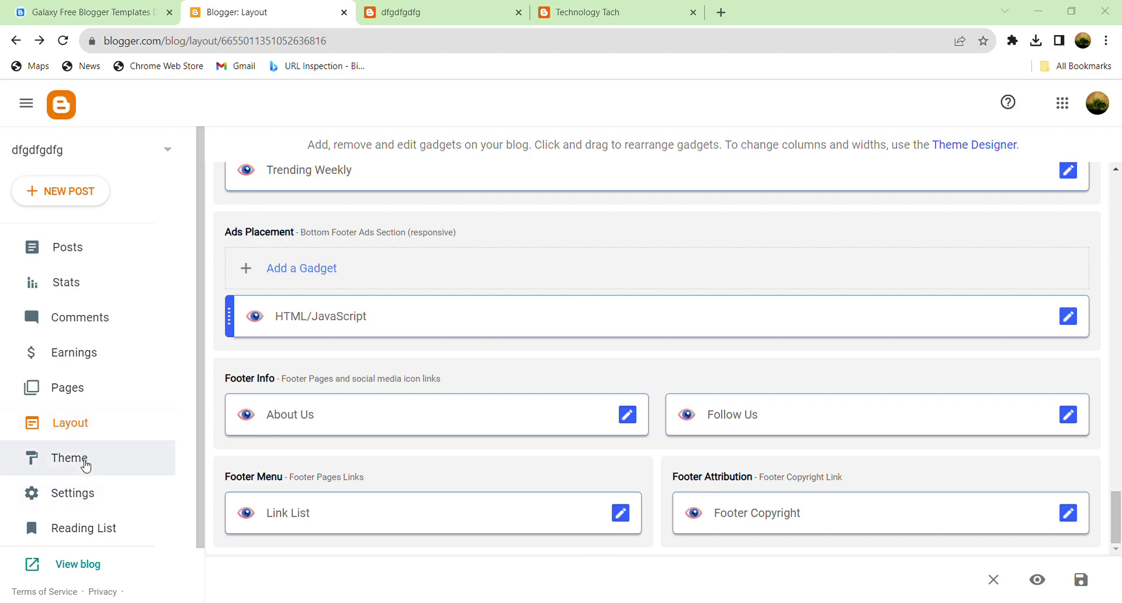
Step: Open Theme > Customize > Edit HTML and start a search in the template code
click(82, 459)
click(561, 241)
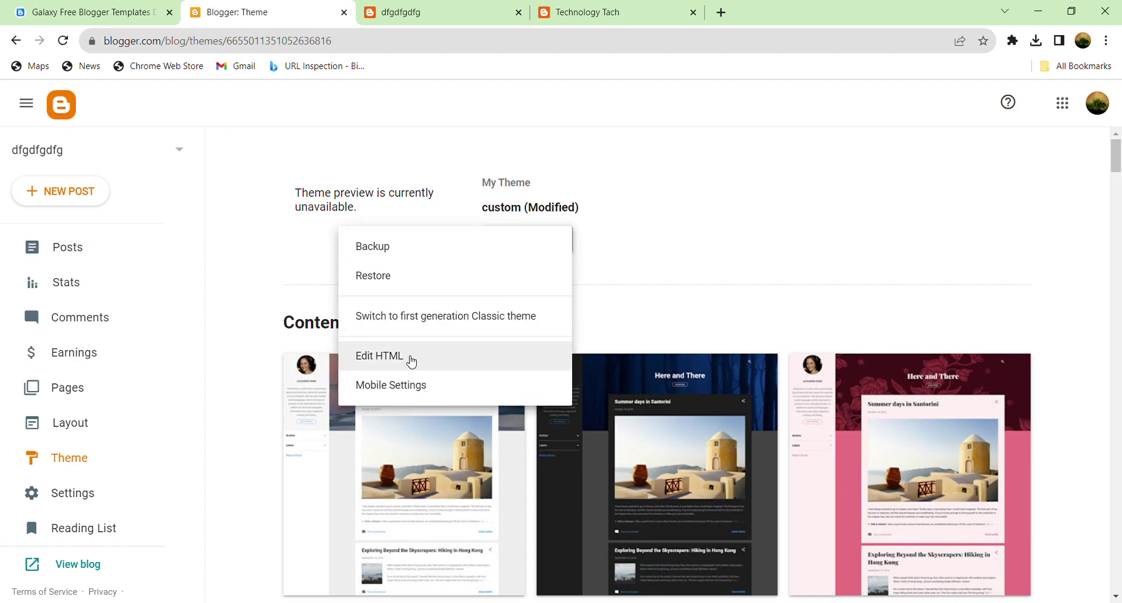
click(412, 362)
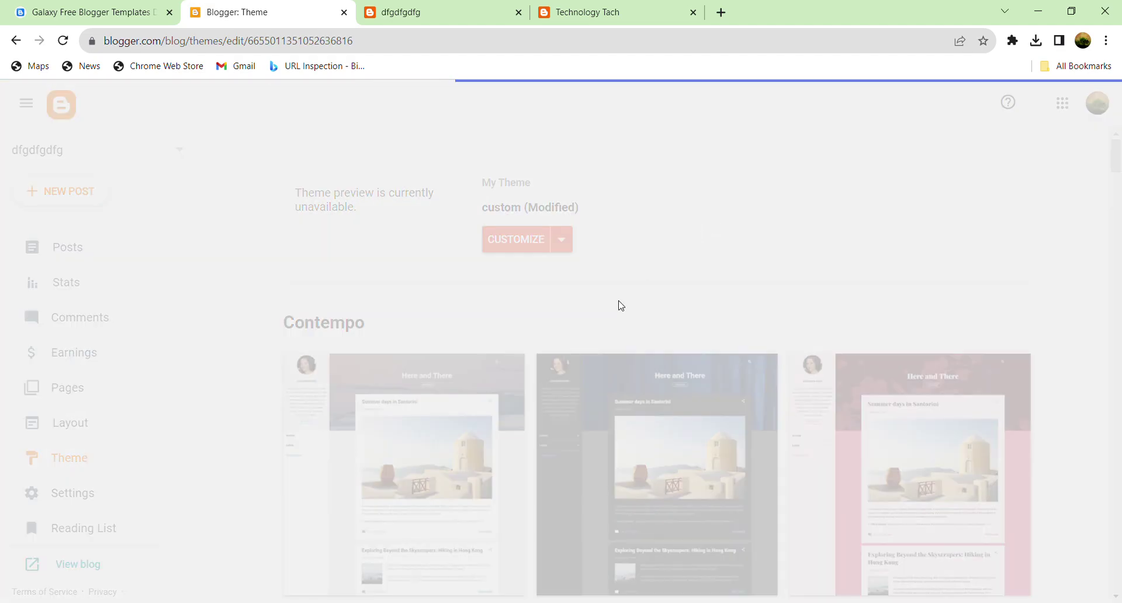
click(457, 318)
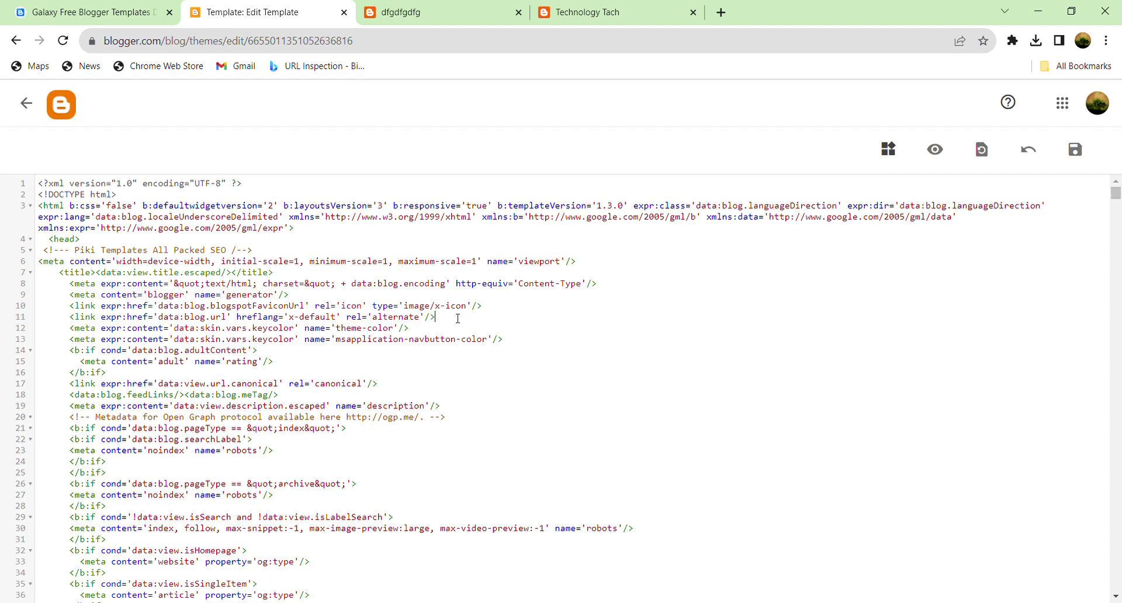
key(ctrl+f)
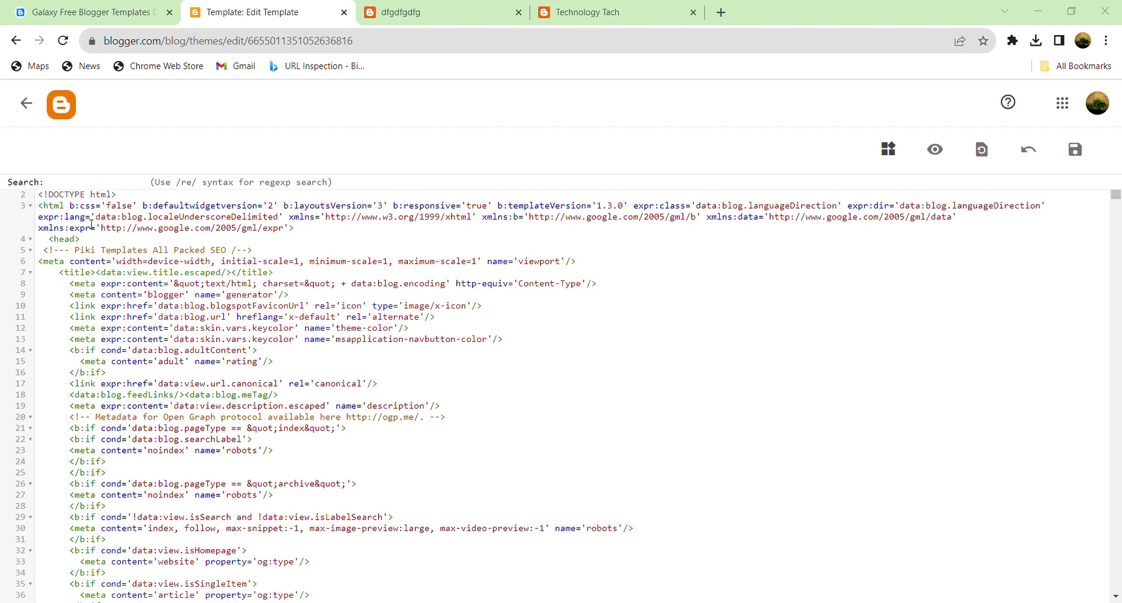
Step: Find 'Blogger Templates' in the theme code, replace it with a custom number, and save
key(ctrl+v)
key(Return)
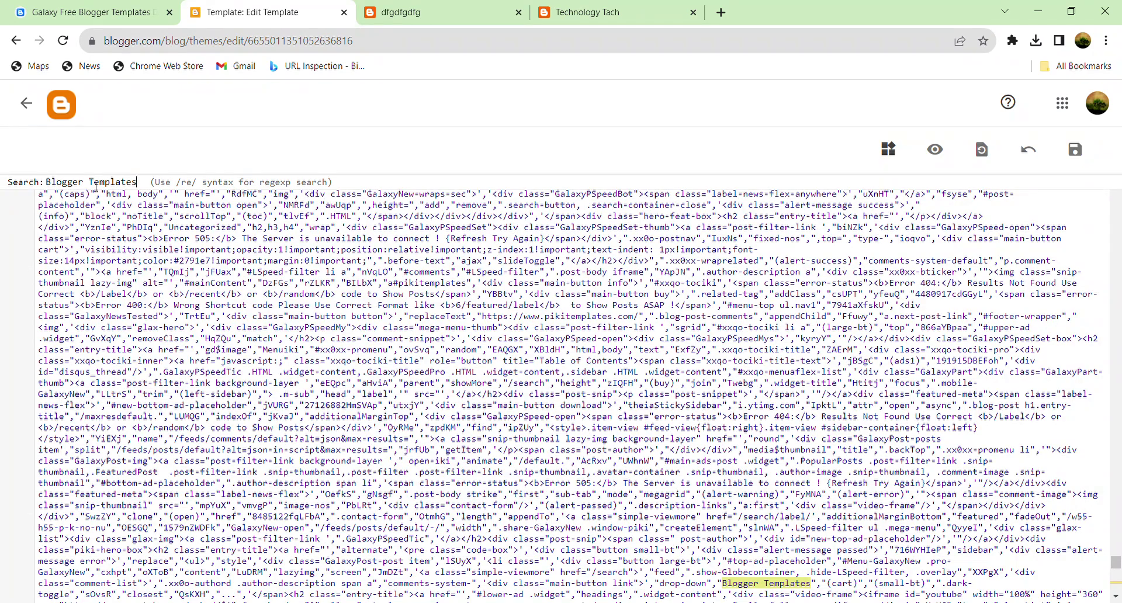
scroll(633, 473, down, 4)
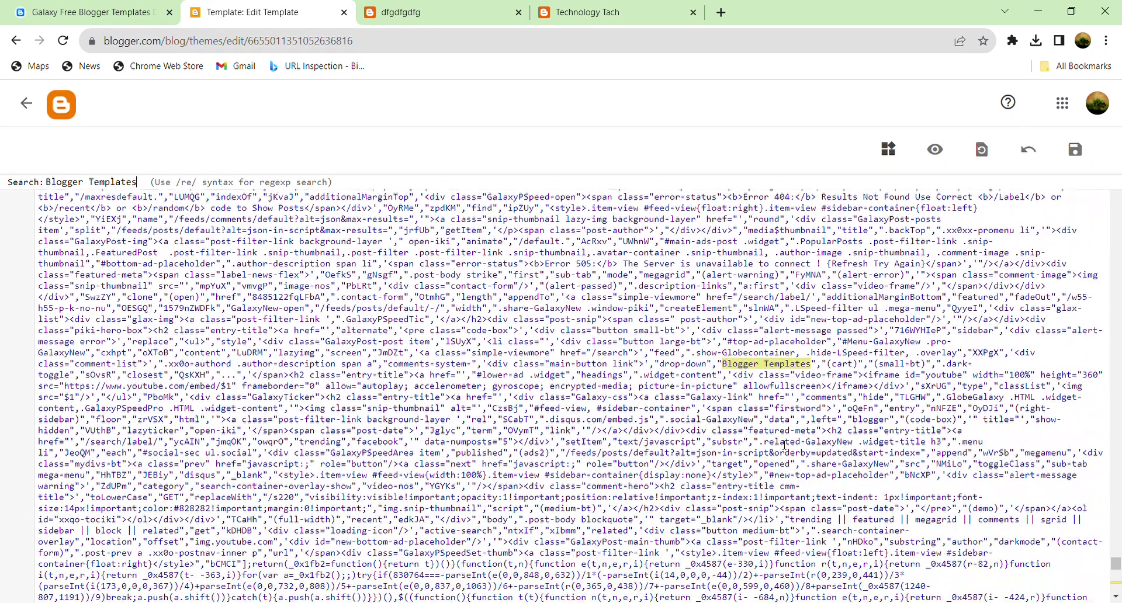
click(726, 365)
drag(731, 368, 818, 373)
key(BackSpace)
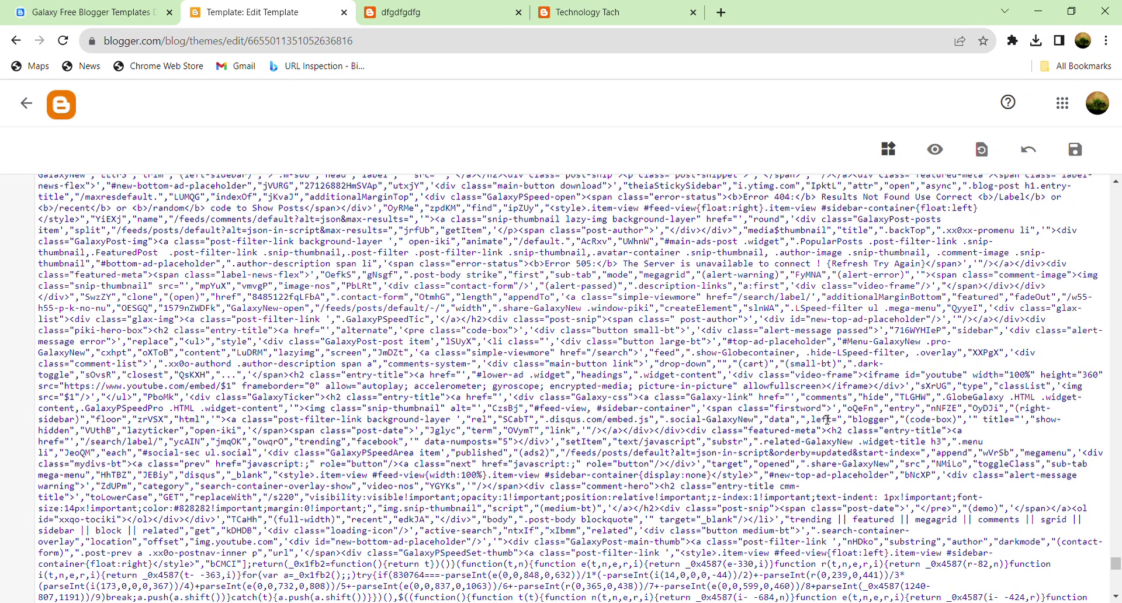
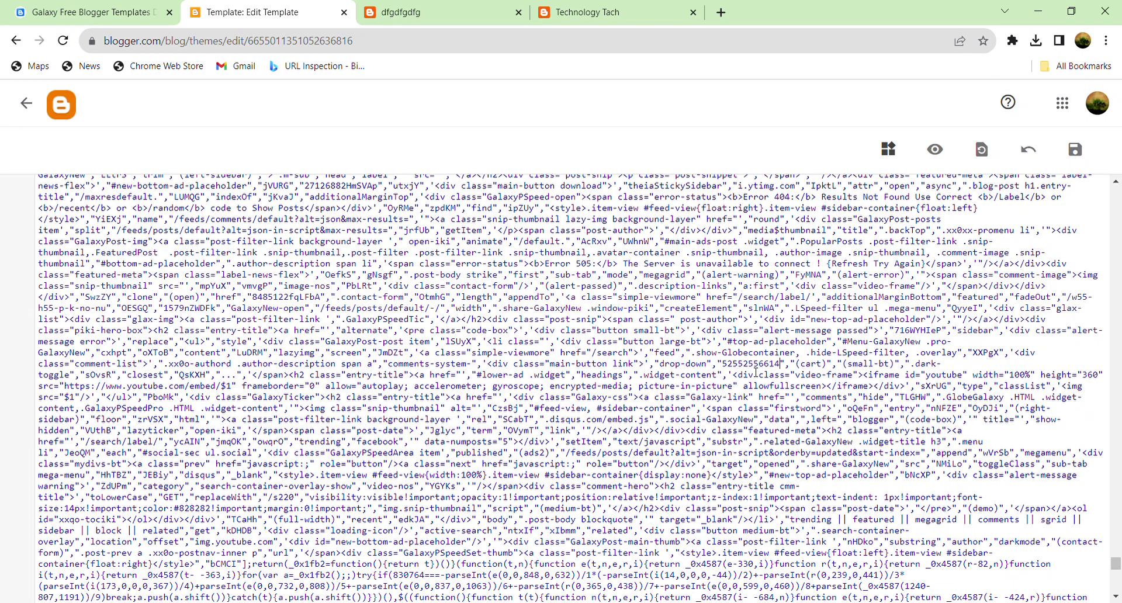
click(1076, 160)
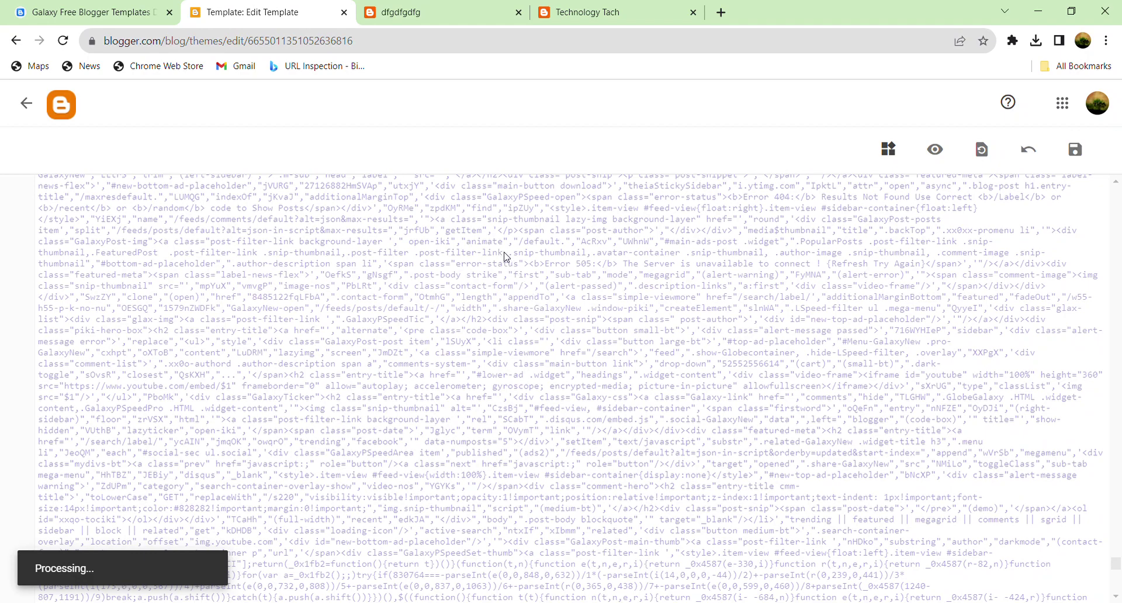
click(433, 12)
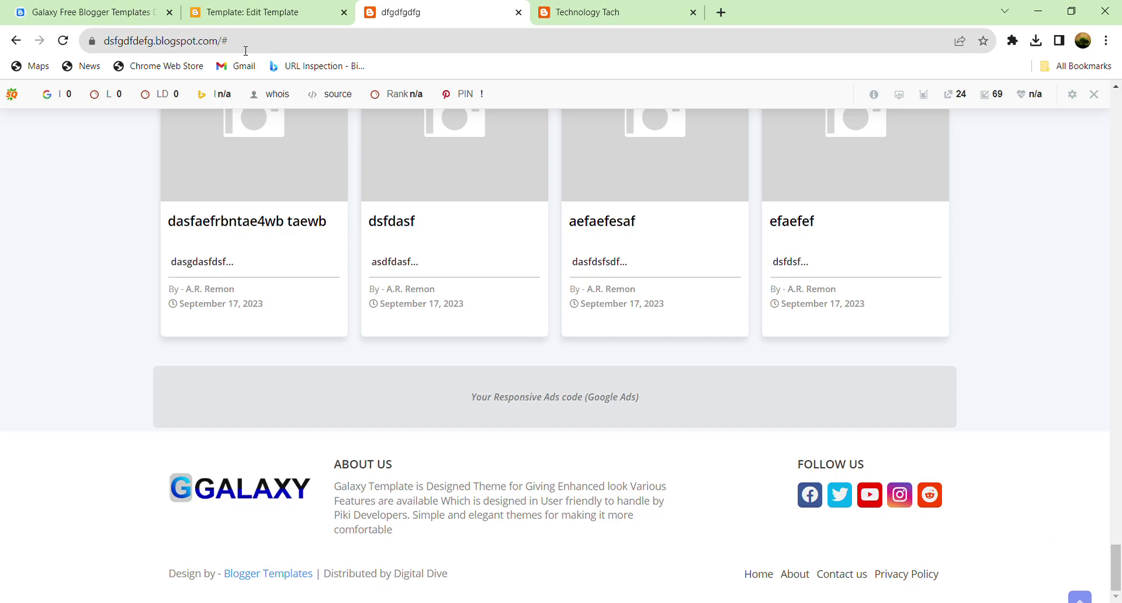
click(63, 41)
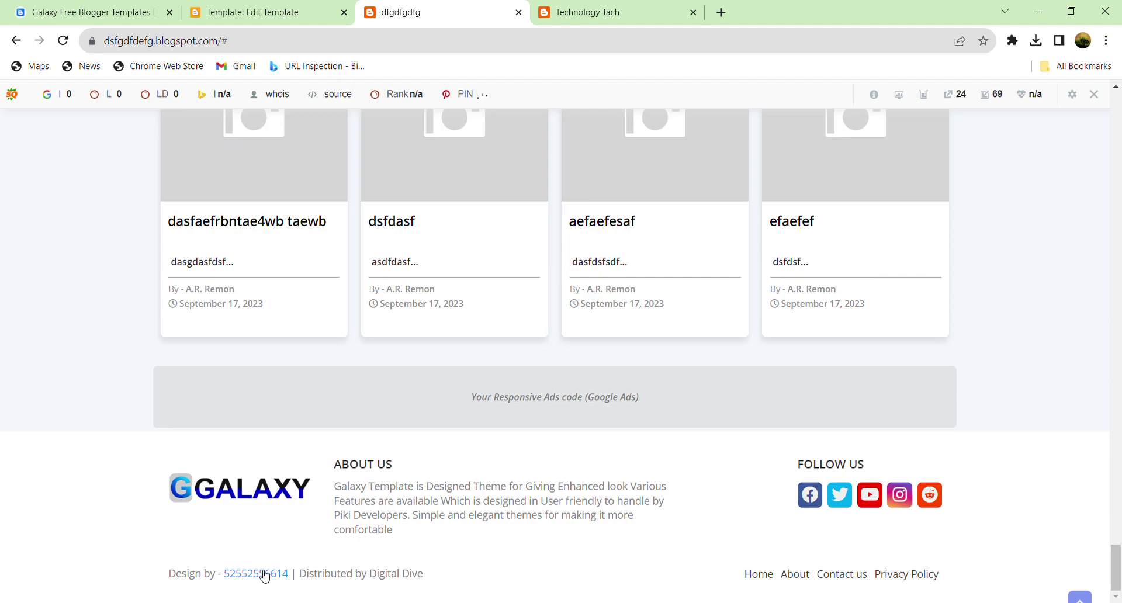
click(288, 8)
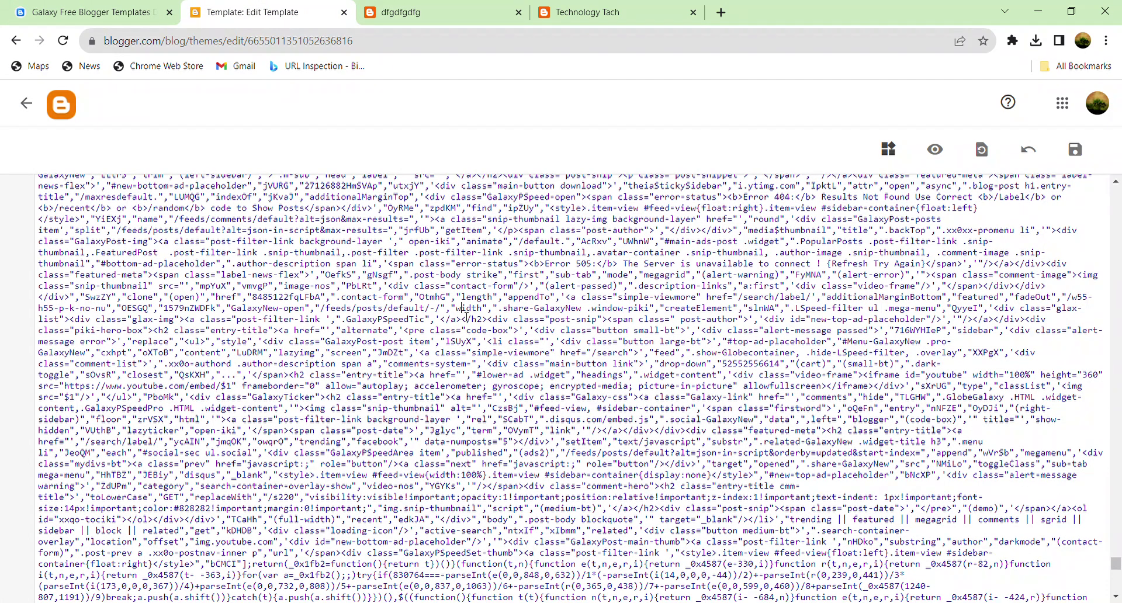
Step: Search the template code for pikitemplates and step through its matches
key(ctrl+f)
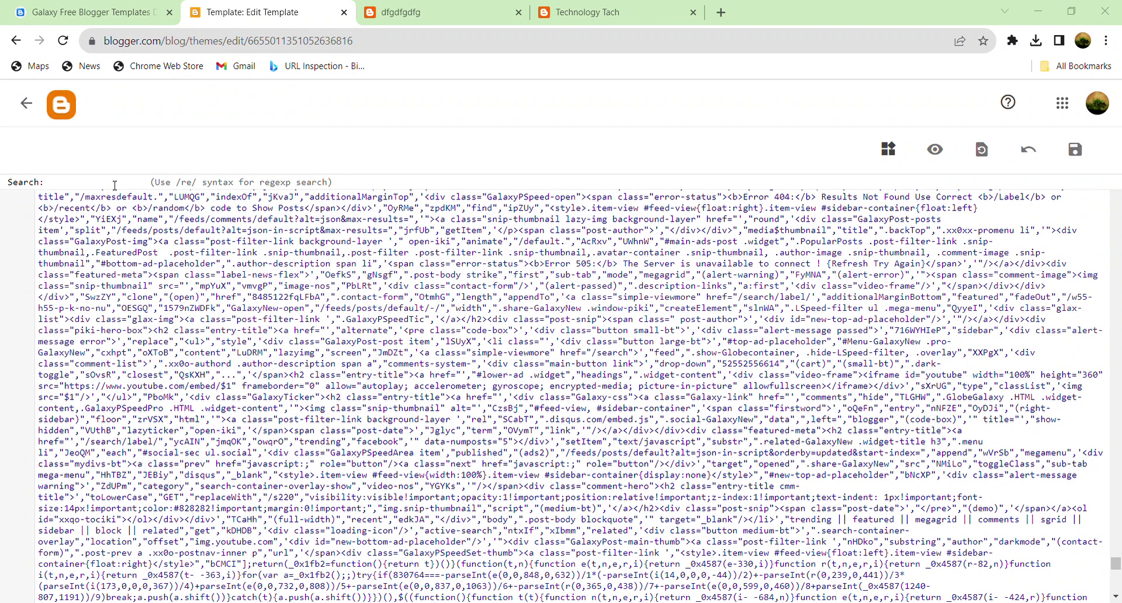
text(pikitemplates)
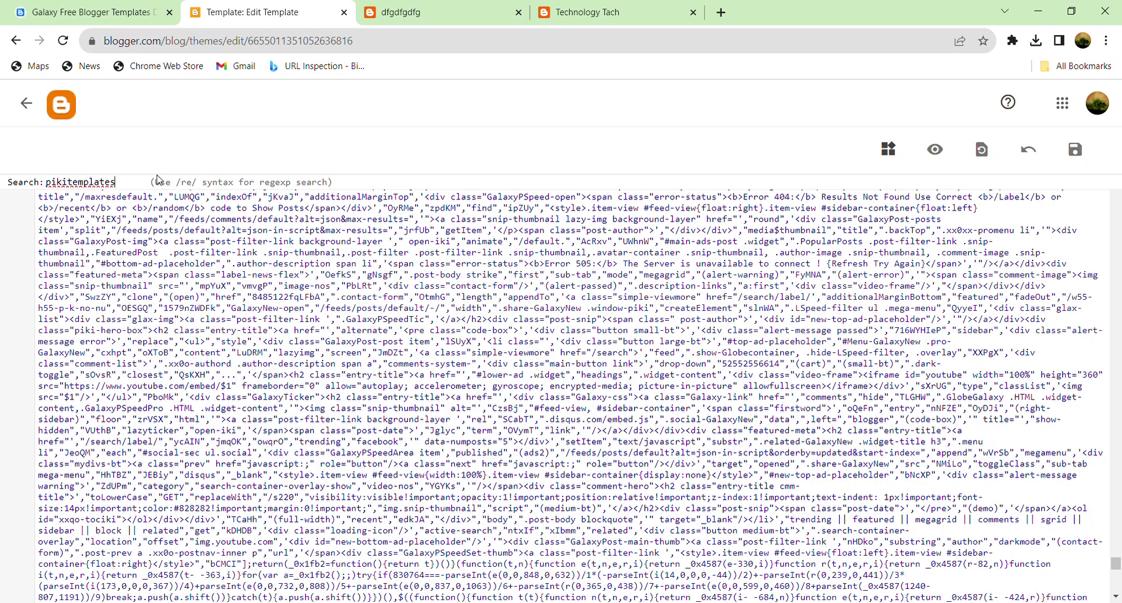
key(Return)
key(Return)
key(Return)
key(Return)
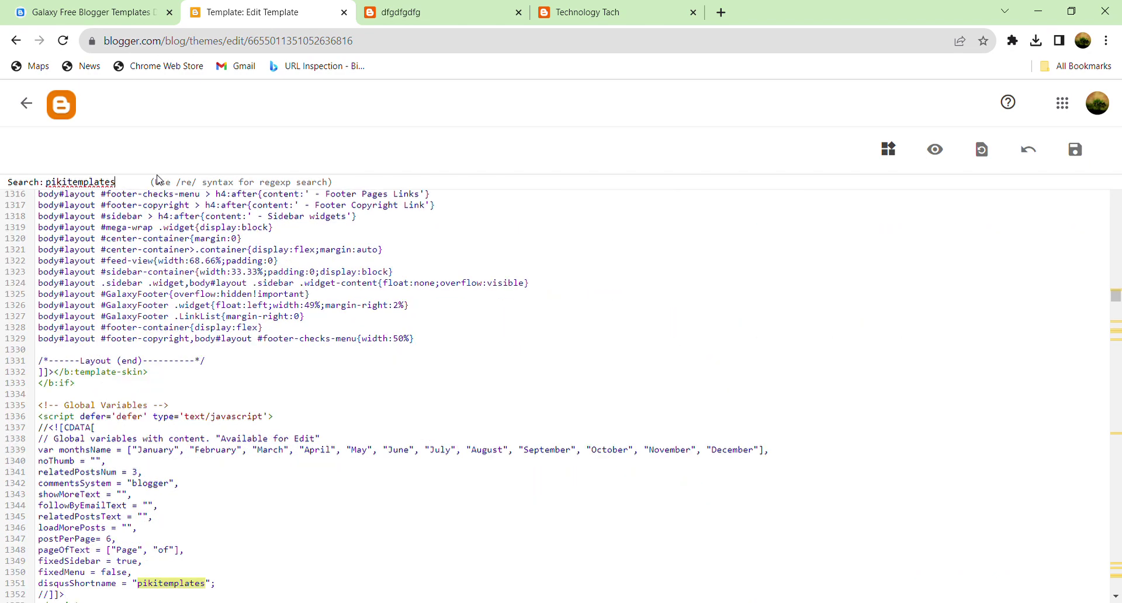
key(Return)
key(Return)
key(Return)
key(Return)
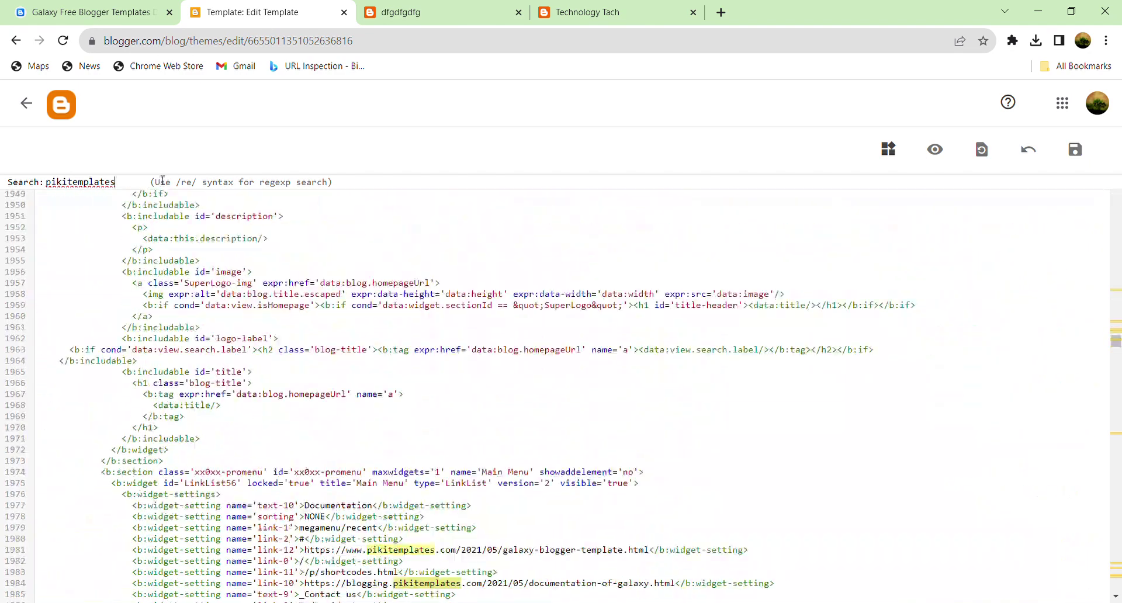
key(Return)
key(Return)
key(Return)
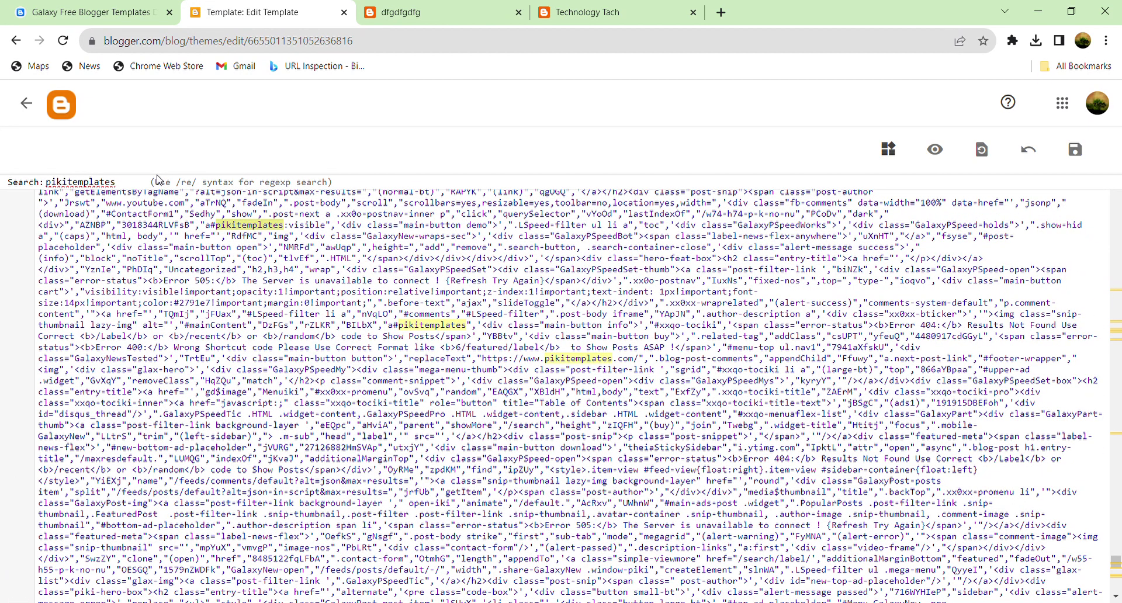
click(545, 370)
key(ctrl+a)
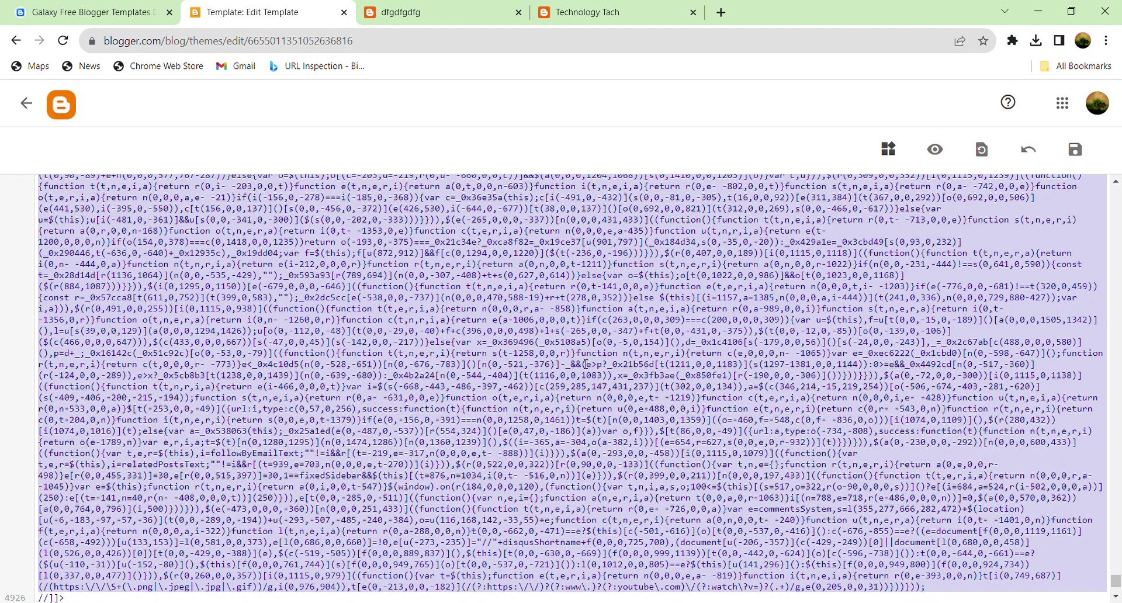
click(587, 364)
scroll(524, 387, up, 6)
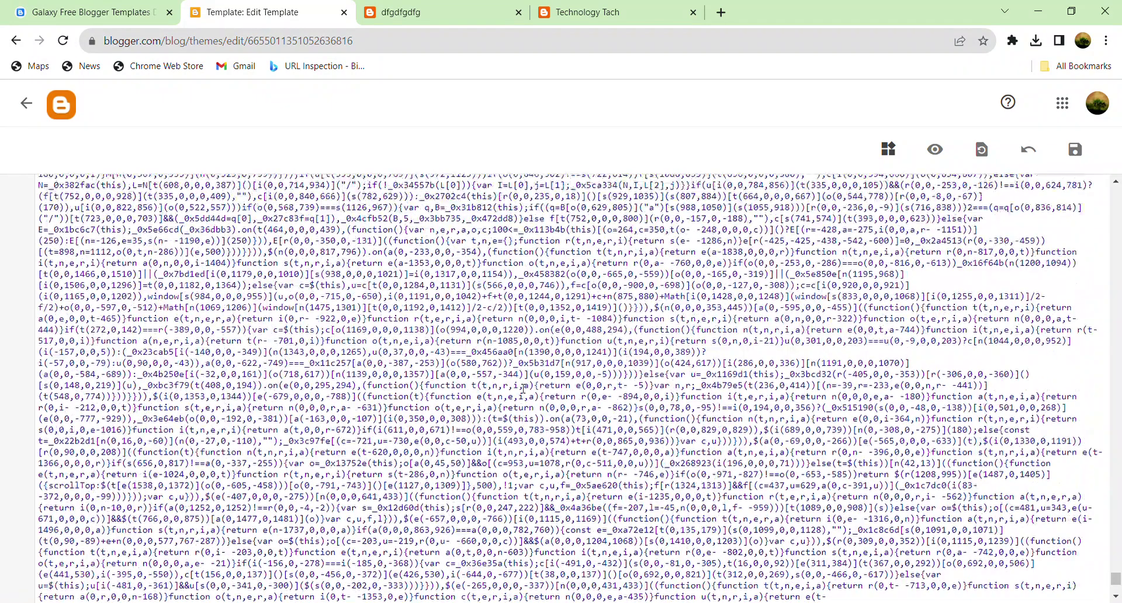
key(ctrl+f)
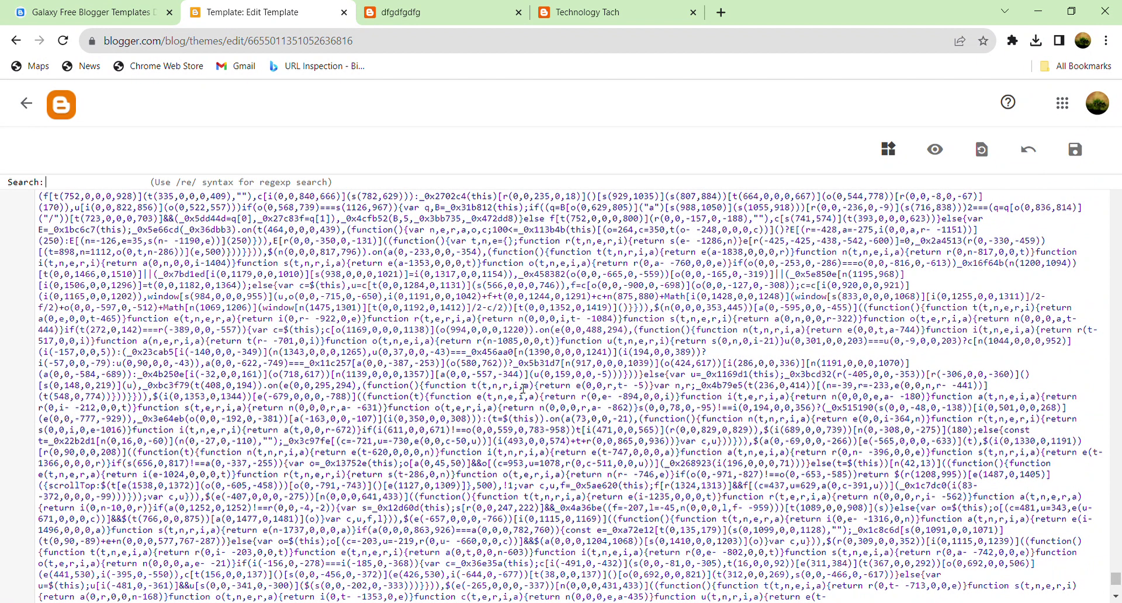
text(pikitemplates)
key(Return)
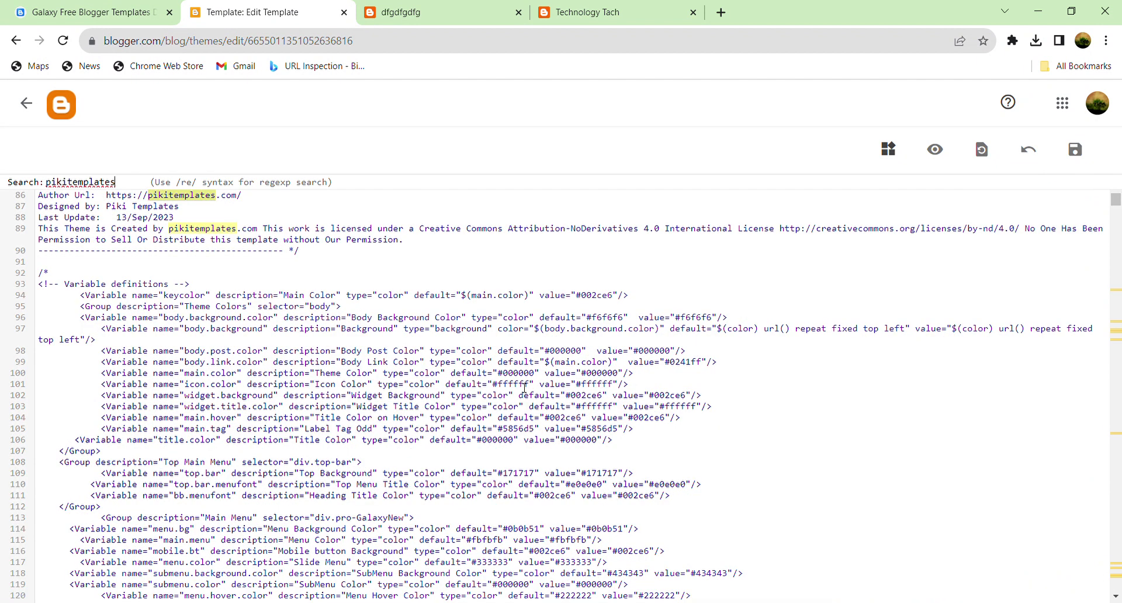
key(Return)
key(Return)
key(Return)
key(Return)
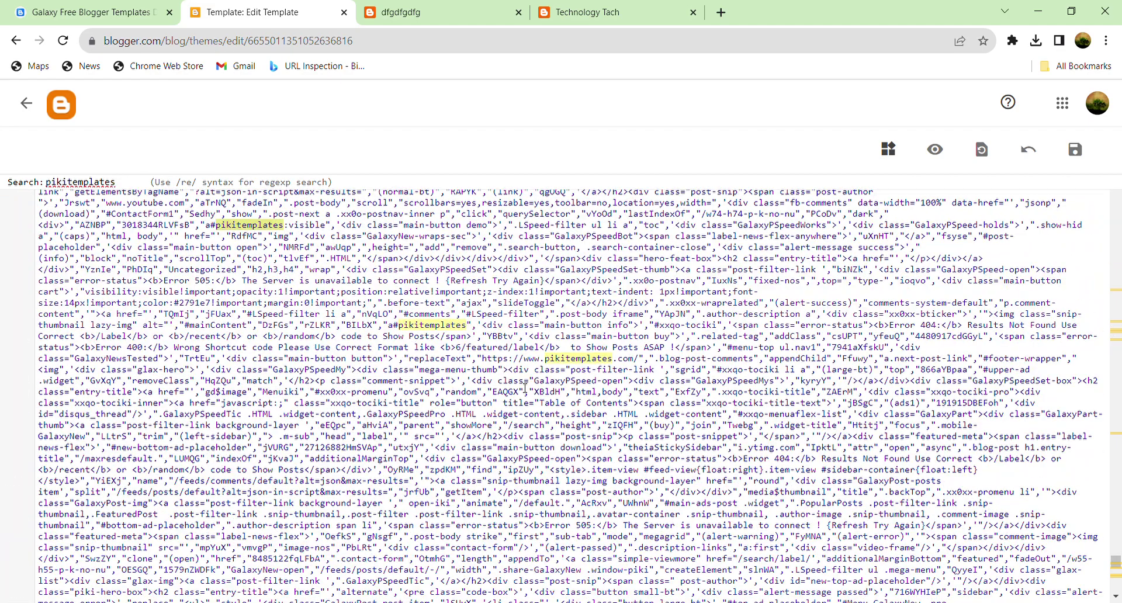
click(555, 359)
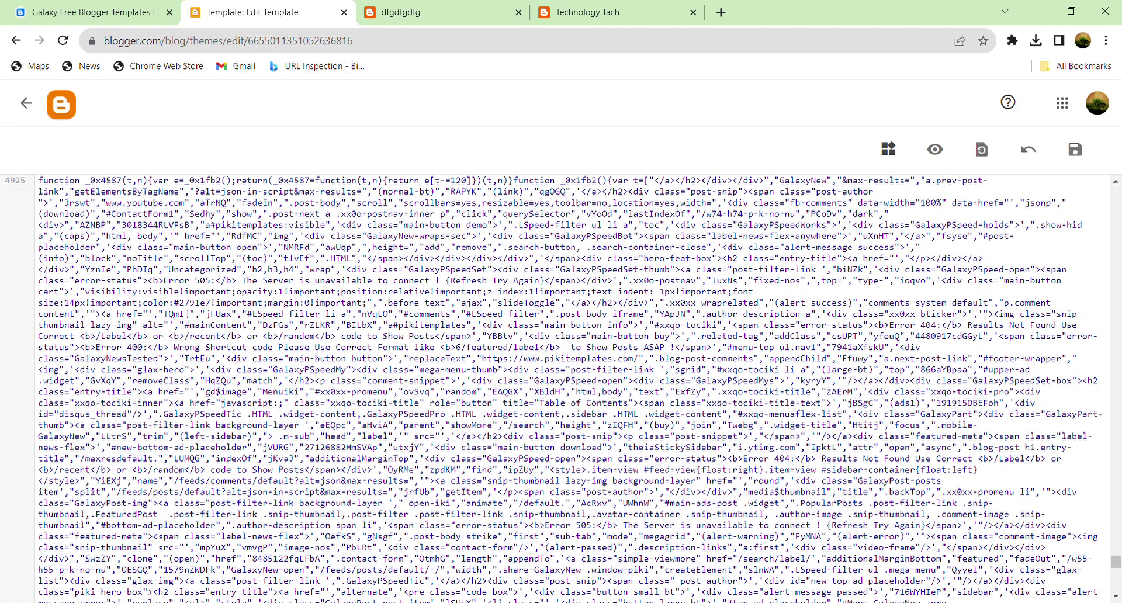
drag(482, 359, 640, 361)
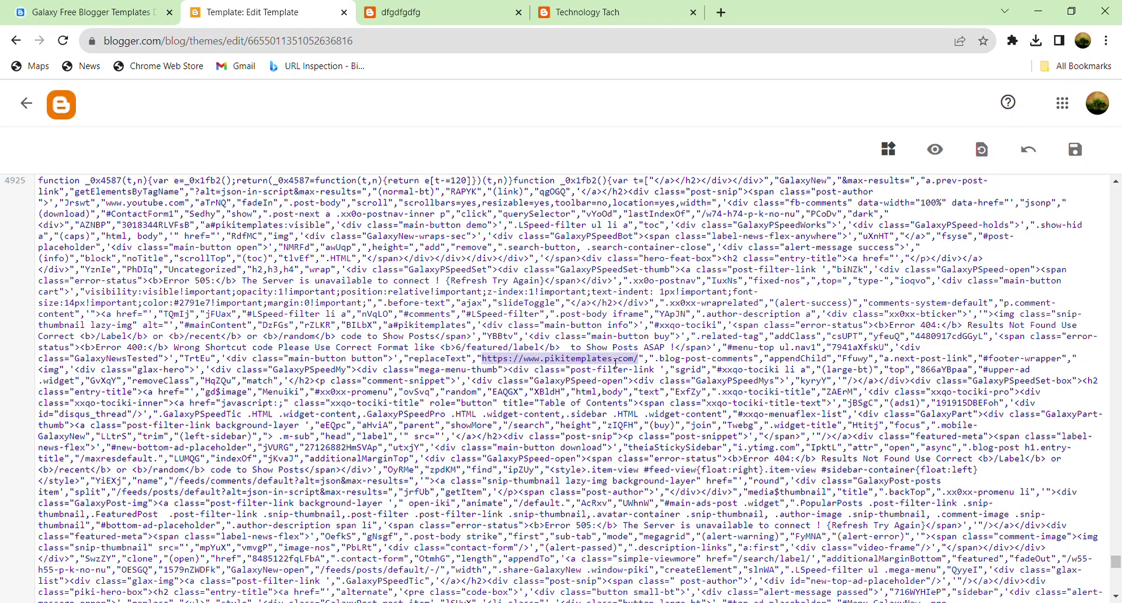
Step: Type 'pikitemplates' into the live blog's address bar
click(464, 8)
click(192, 42)
text(pikitemplates)
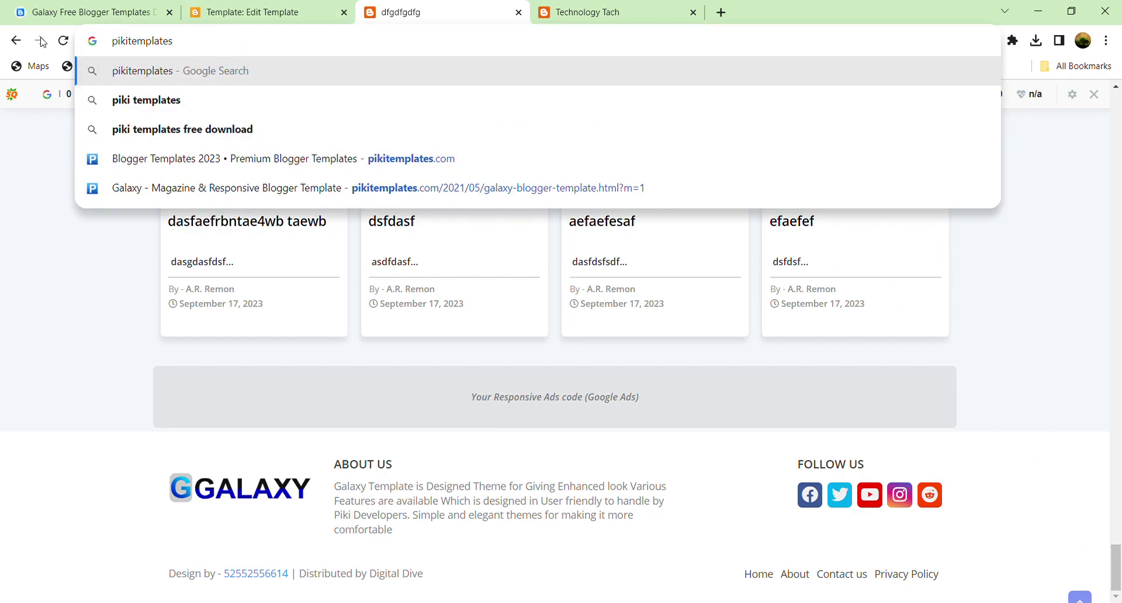
click(62, 40)
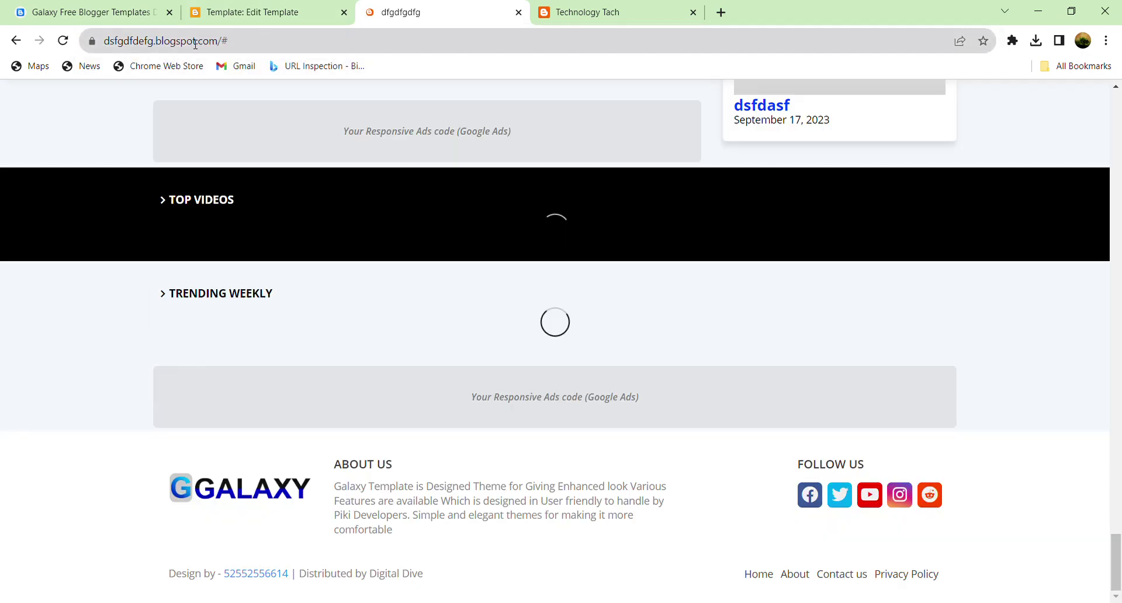
click(195, 41)
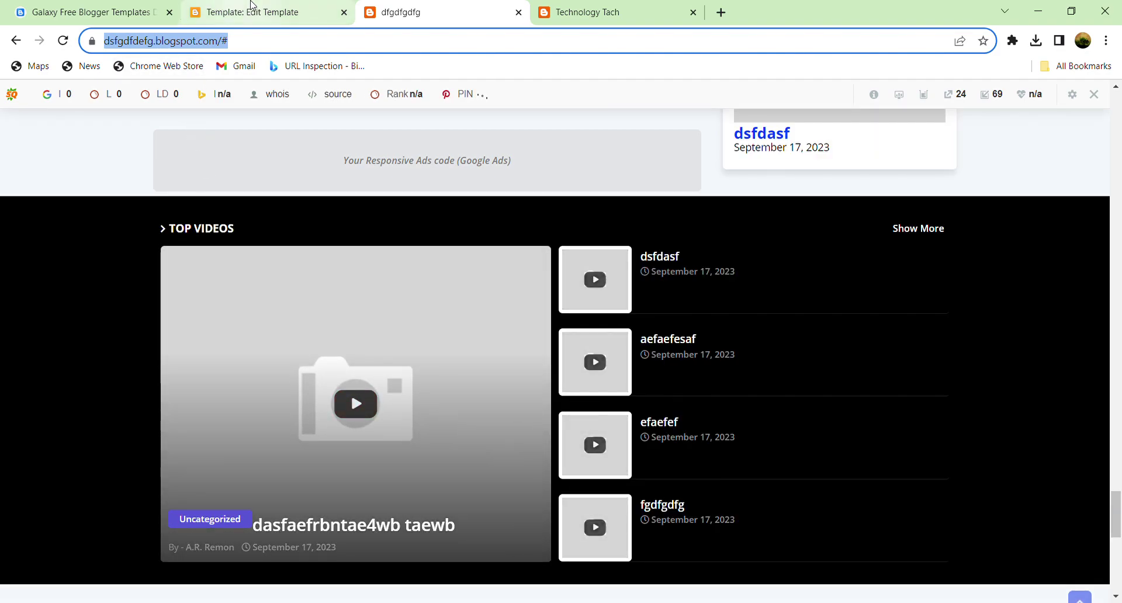
click(251, 13)
text(https://dsfgdfdefg.blogspot.com/)
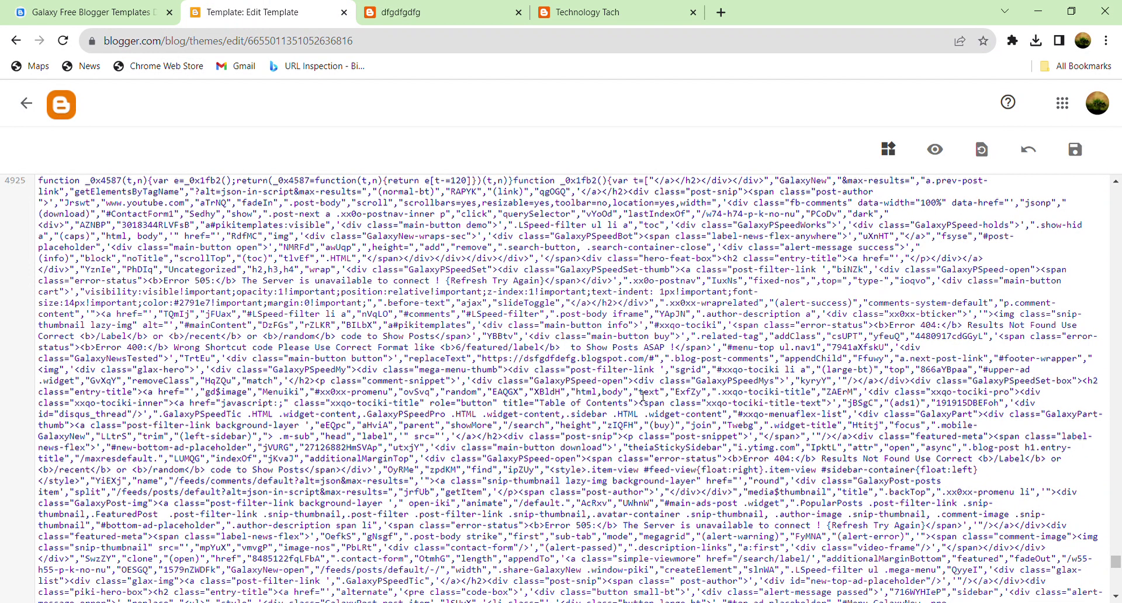
Step: Save the edited template and reload the live blog
click(1076, 152)
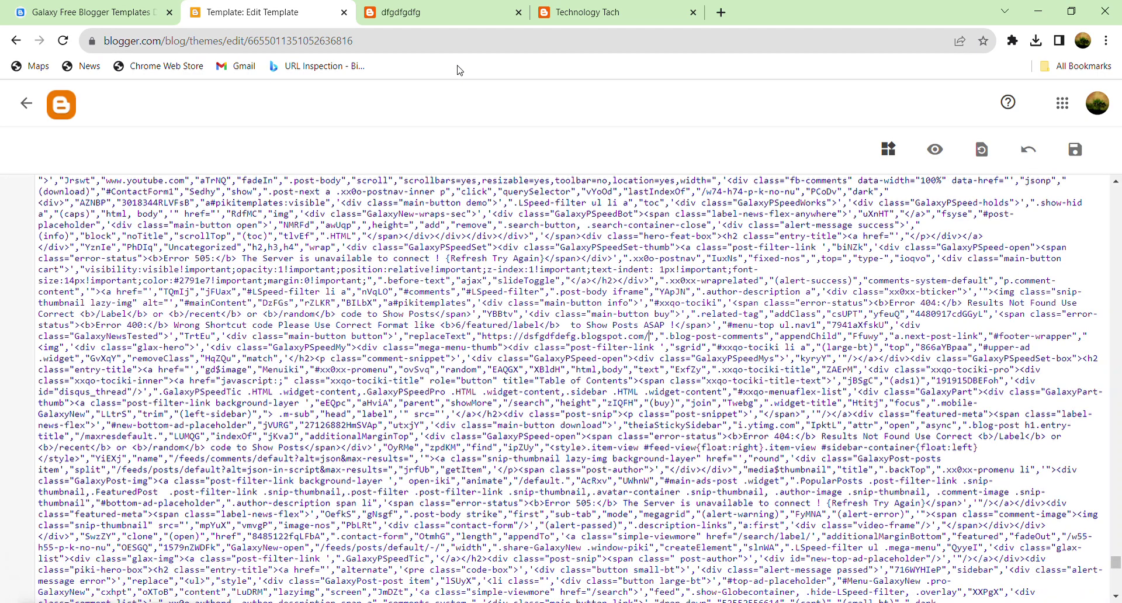
click(442, 12)
click(61, 42)
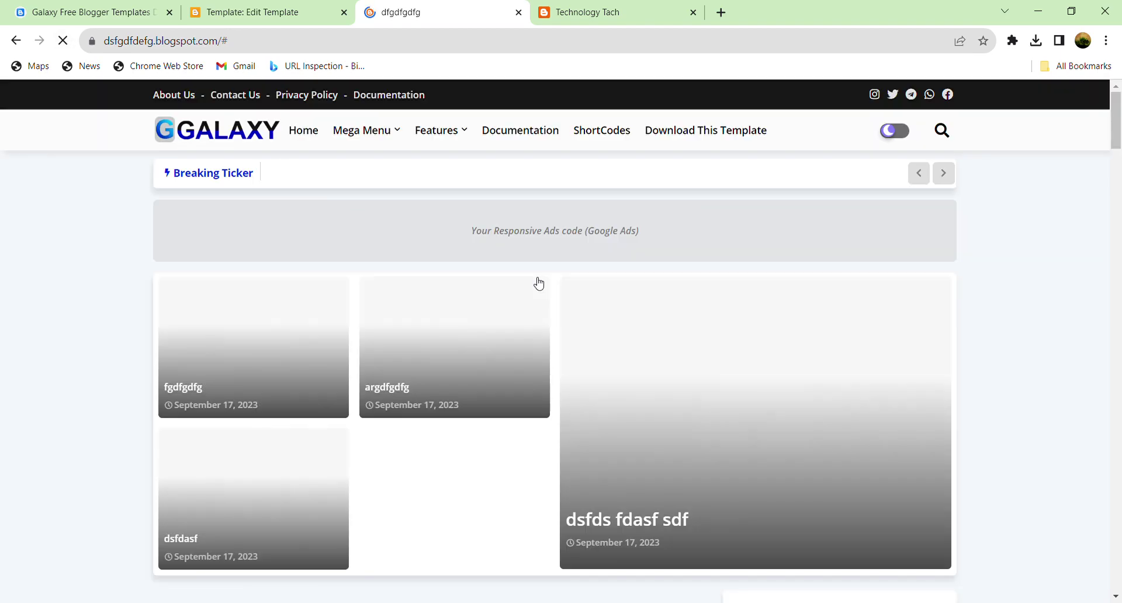
Step: Follow the footer's design-credit link to confirm it opens the blog homepage
scroll(365, 440, down, 5)
scroll(366, 440, down, 3)
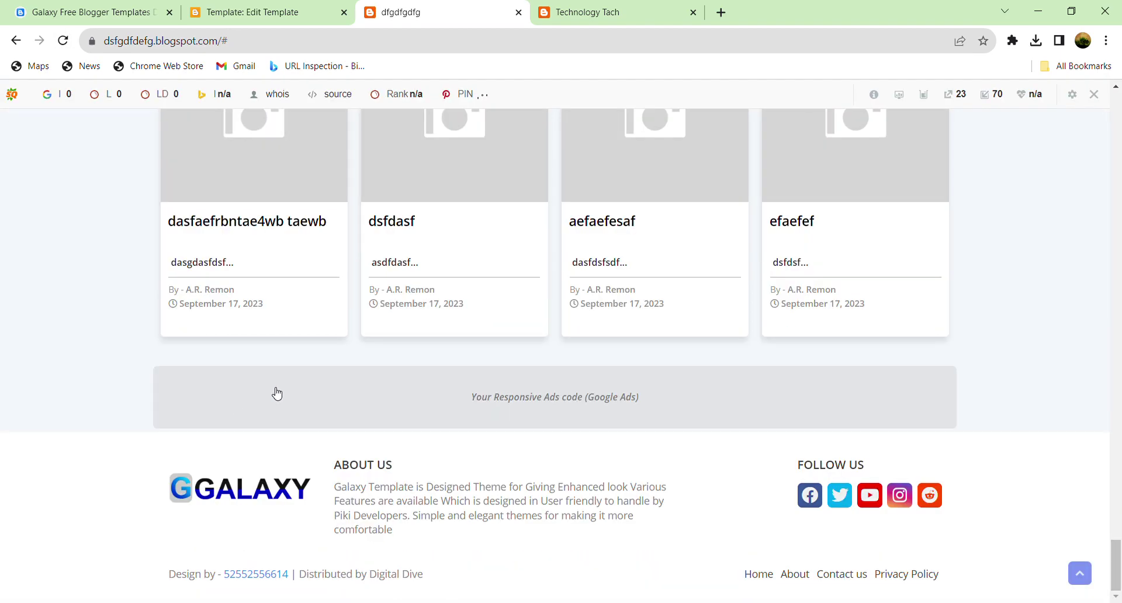
scroll(244, 565, down, 6)
click(272, 578)
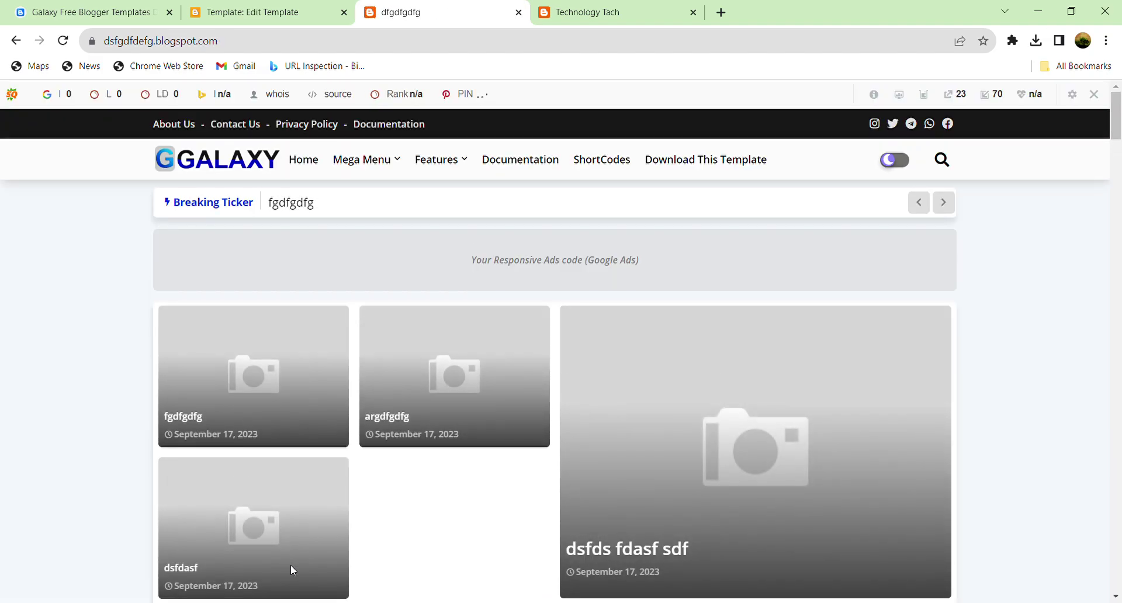
Step: Check the footer's 'Design by' text, then go back to the template code editor
scroll(290, 565, down, 15)
scroll(283, 554, down, 10)
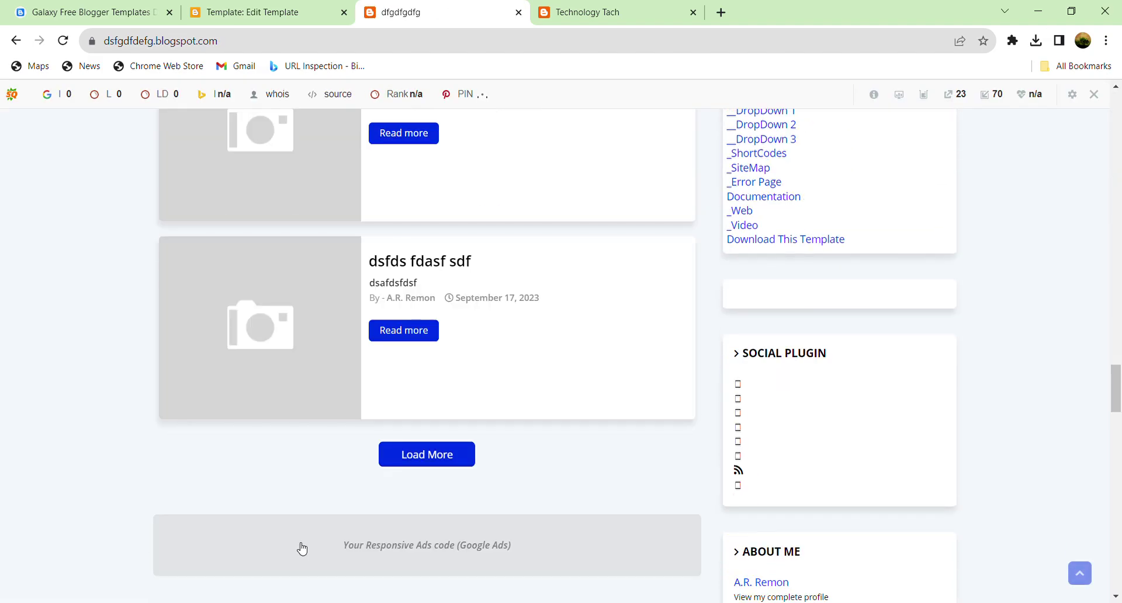
scroll(301, 547, down, 10)
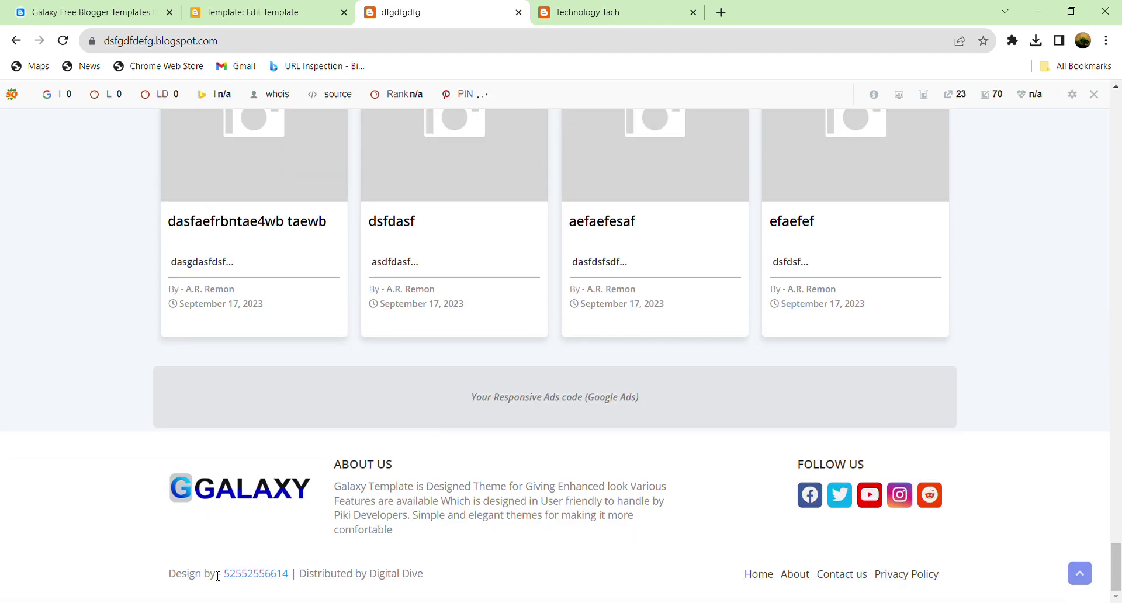
drag(176, 578, 483, 580)
click(481, 579)
click(255, 4)
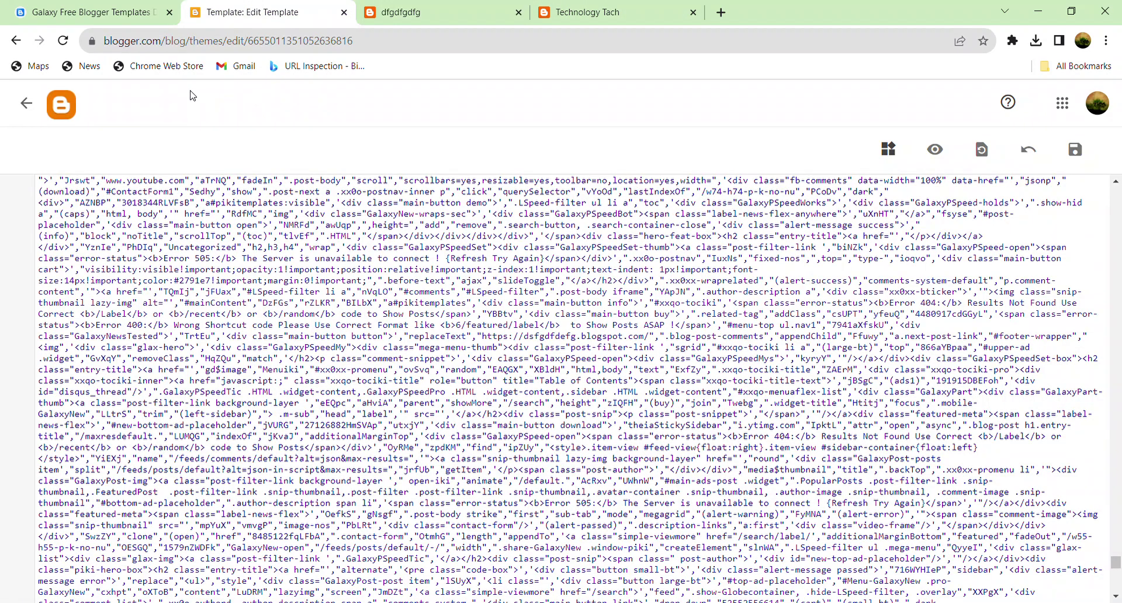
click(423, 5)
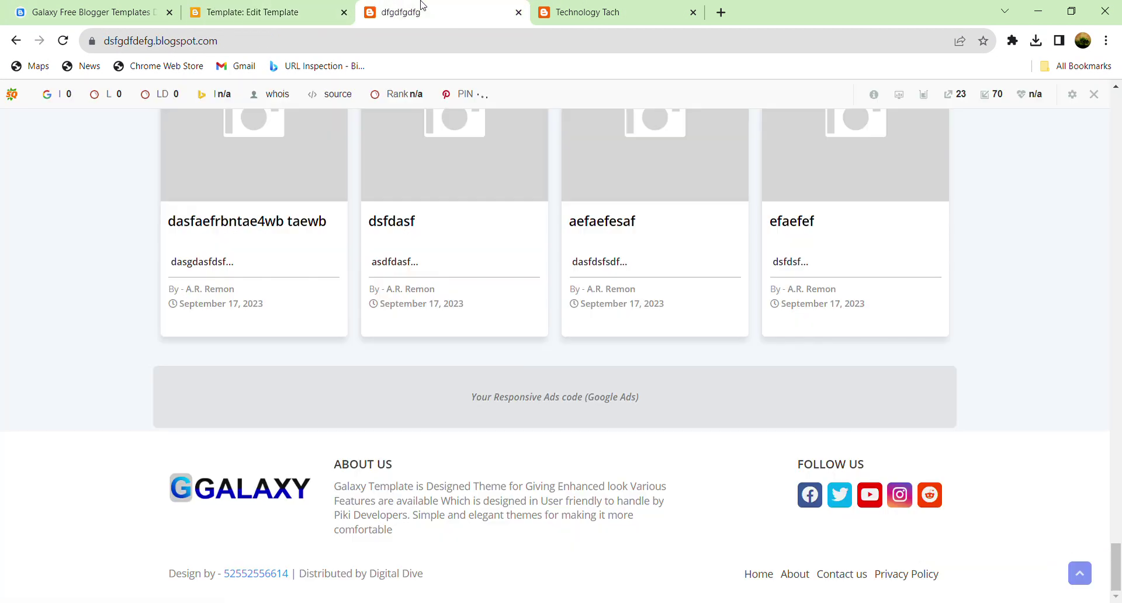
click(210, 5)
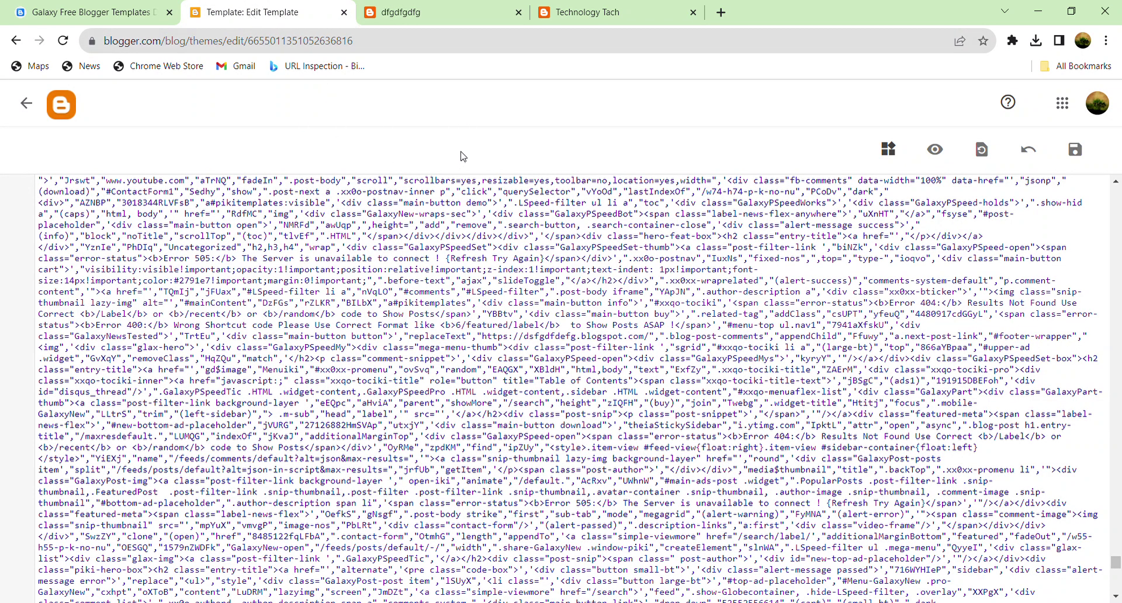
Step: Go from the Theme code to Layout and edit the Footer Copyright gadget under Footer Attribution
click(26, 104)
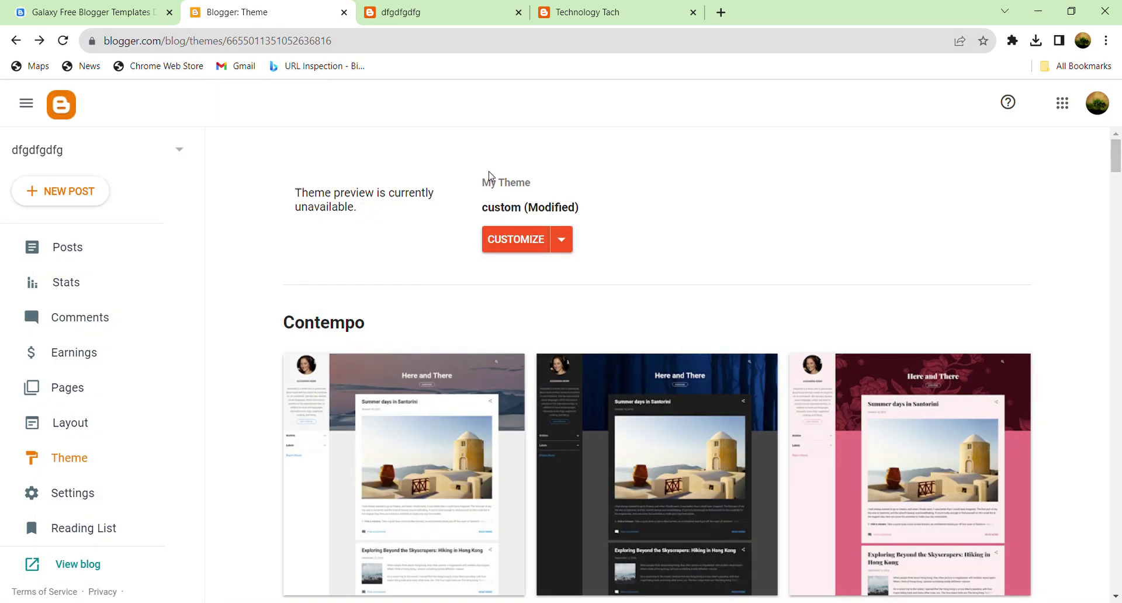
click(77, 426)
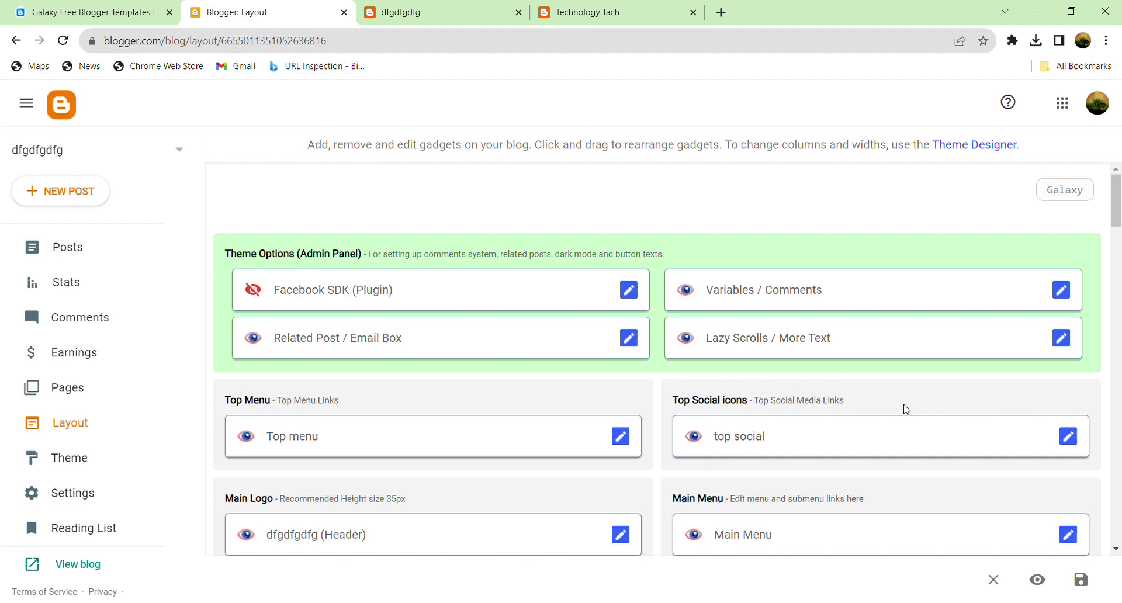
scroll(907, 409, down, 5)
scroll(915, 401, down, 15)
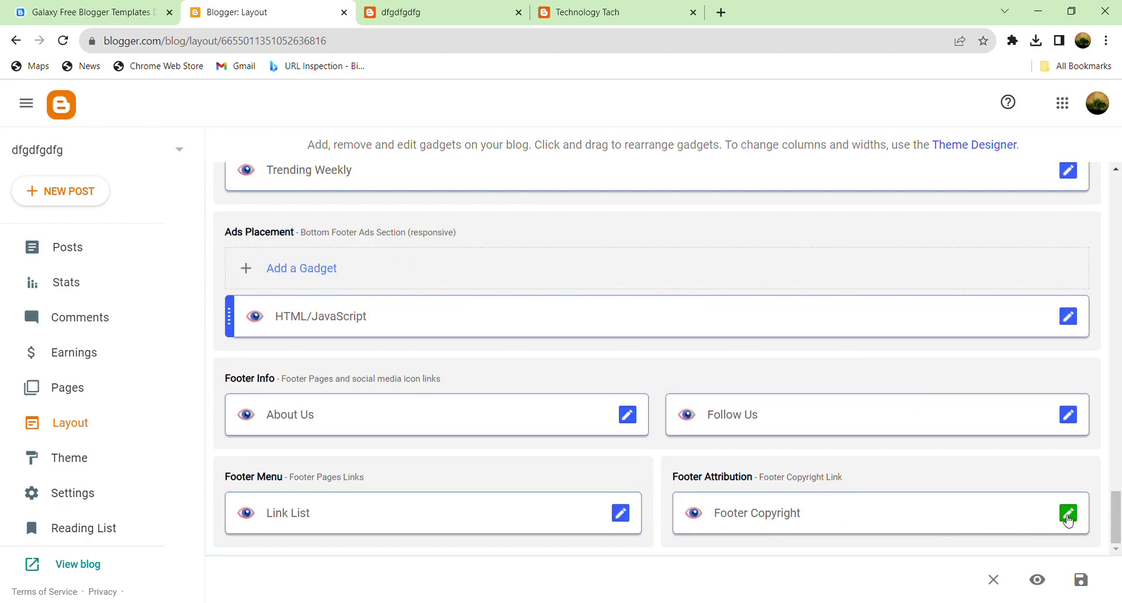
click(1062, 518)
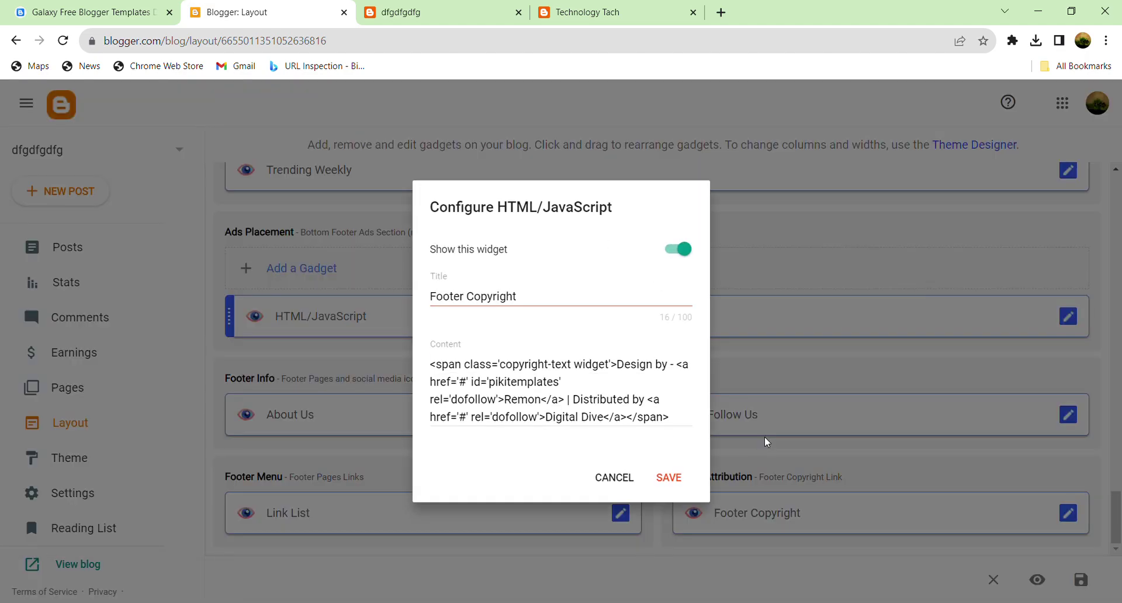
click(575, 384)
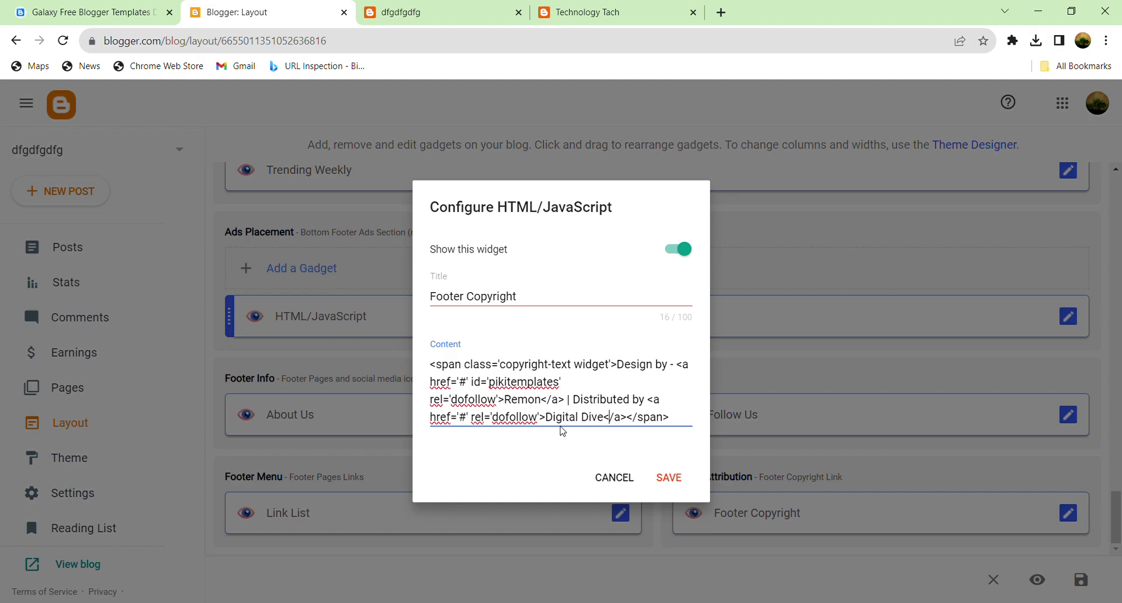
click(395, 7)
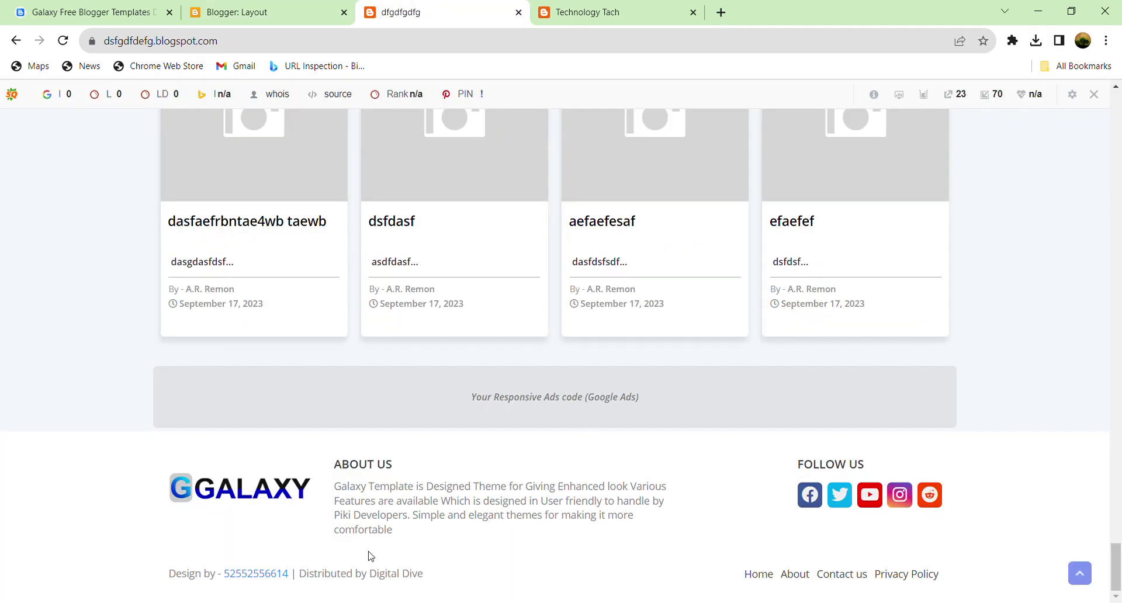
drag(303, 580, 419, 577)
click(250, 11)
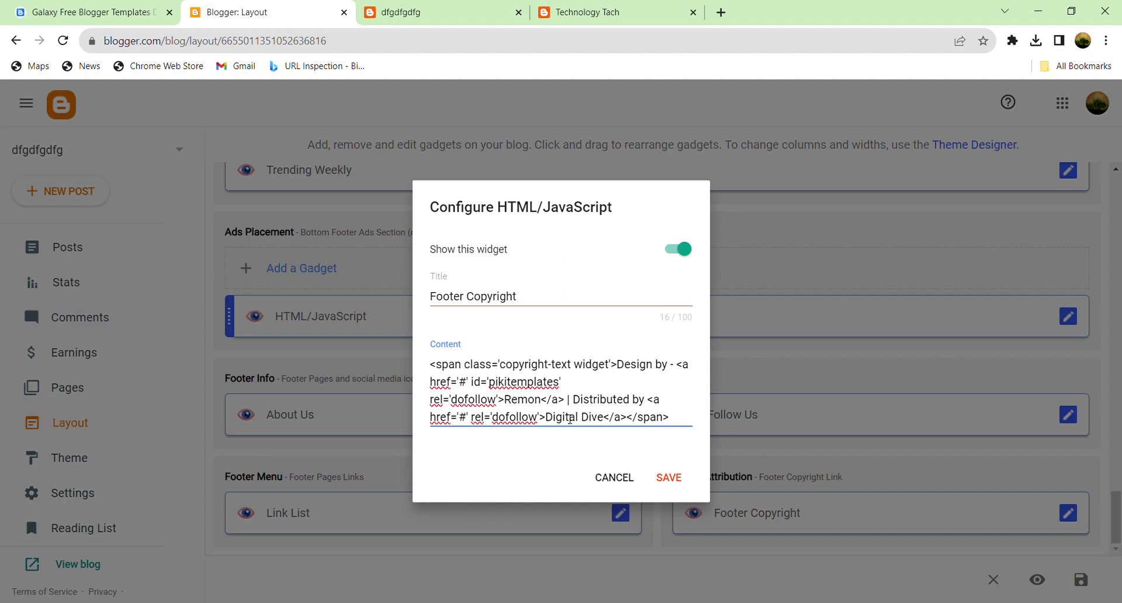
drag(579, 403, 697, 423)
click(593, 365)
drag(580, 403, 371, 331)
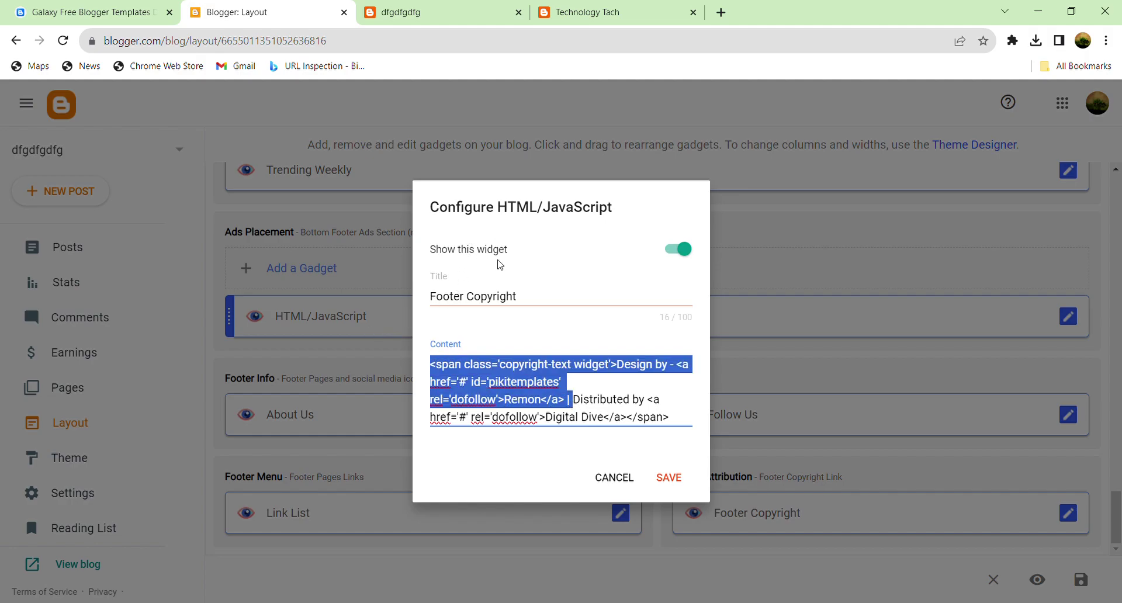
click(620, 481)
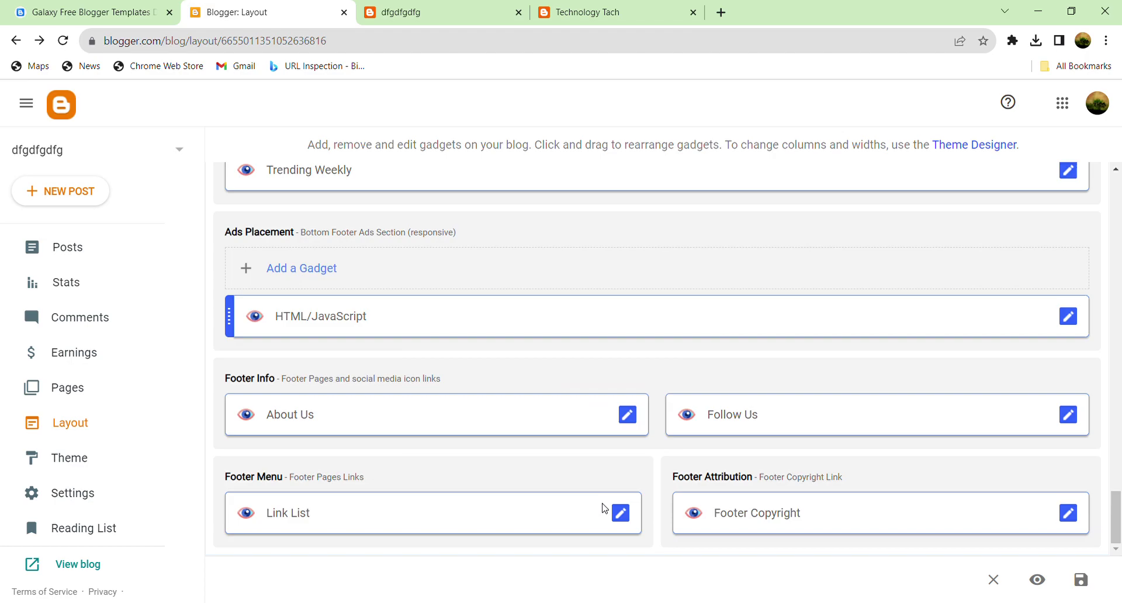